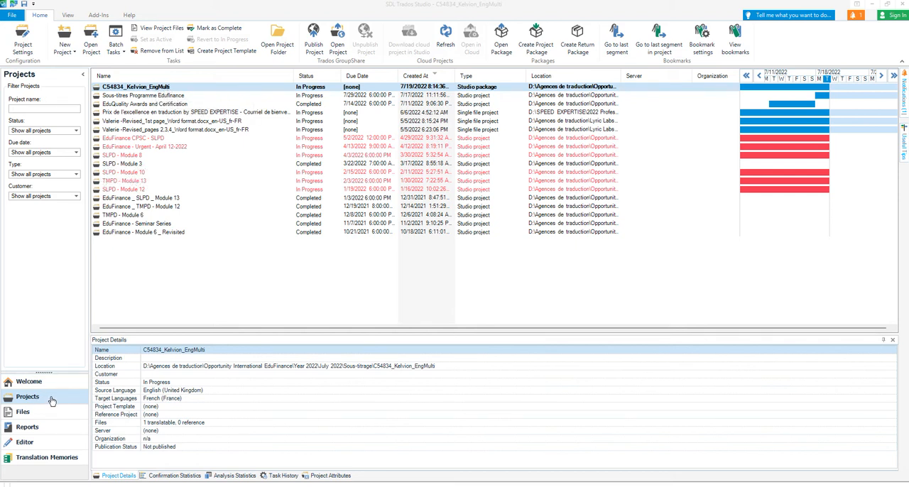
- Open the C54834_Kelvion_EngMulti project and show the folder containing its KBond Übersetzung EN.docx translation file
{"action": "double_click", "coordinate": [145, 86]}
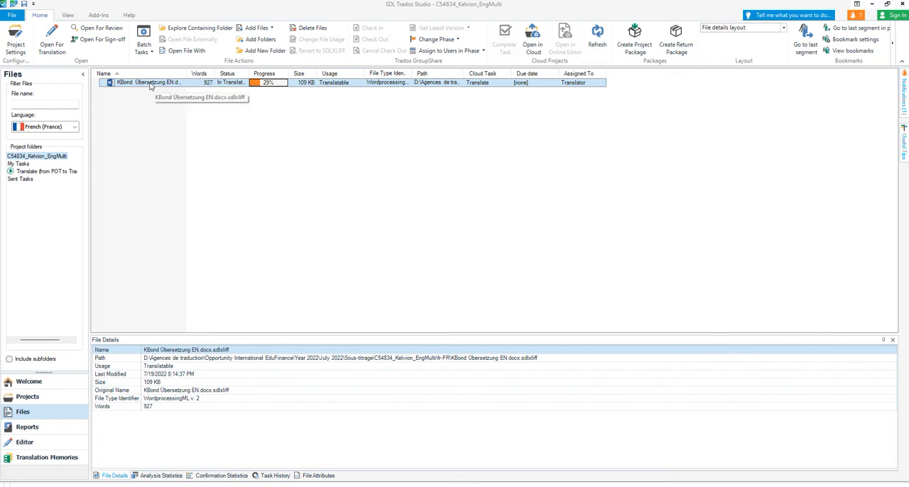
{"action": "right_click", "coordinate": [151, 83]}
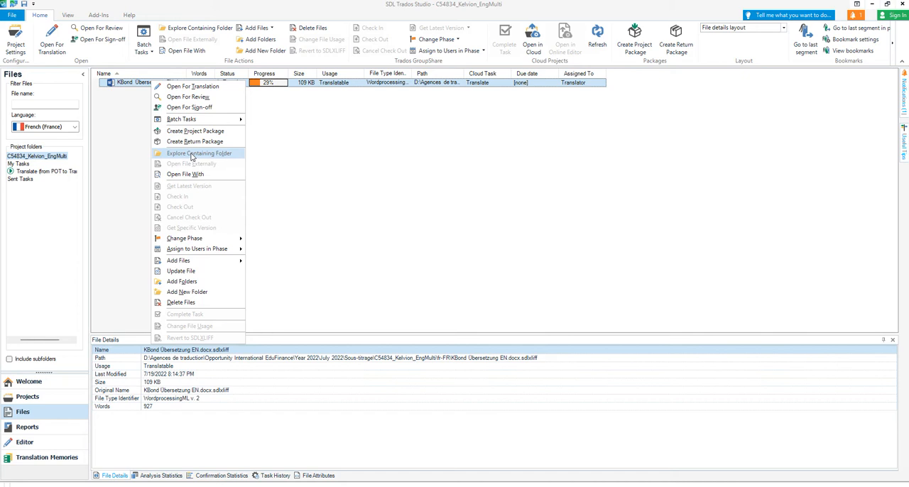
{"action": "left_click", "coordinate": [190, 154]}
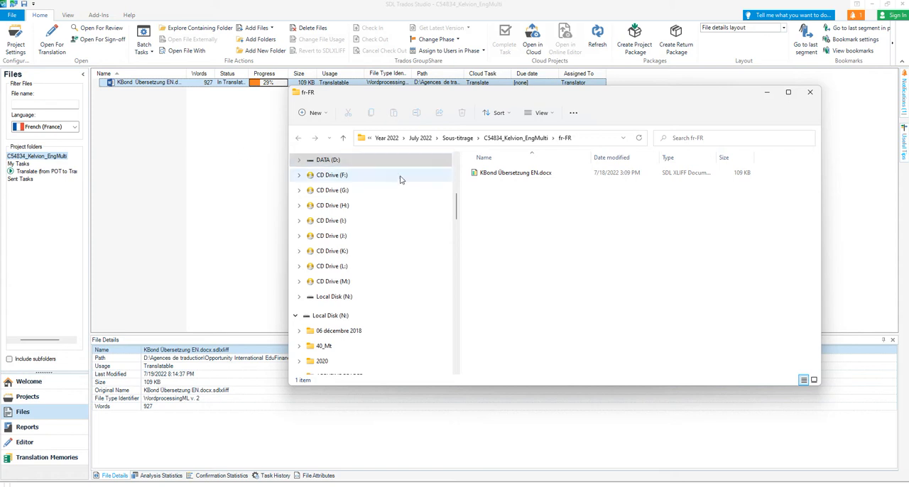
- Copy the KBond Übersetzung EN.docx SDL XLIFF file from the fr-FR folder to the desktop
{"action": "right_click", "coordinate": [506, 176]}
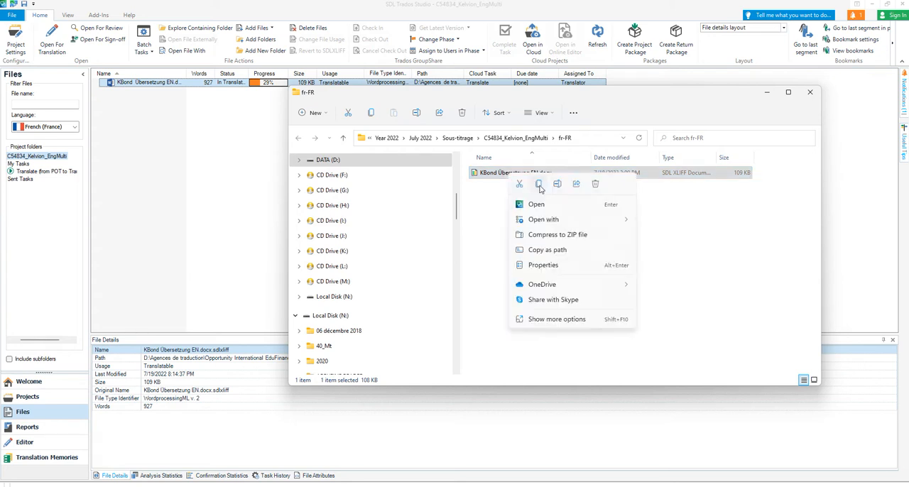
{"action": "left_click", "coordinate": [538, 185]}
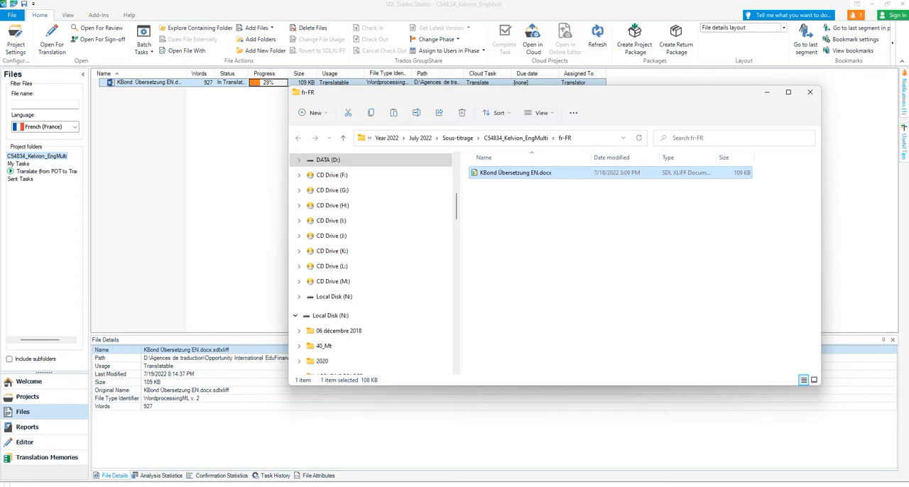
{"action": "key", "text": "super+d"}
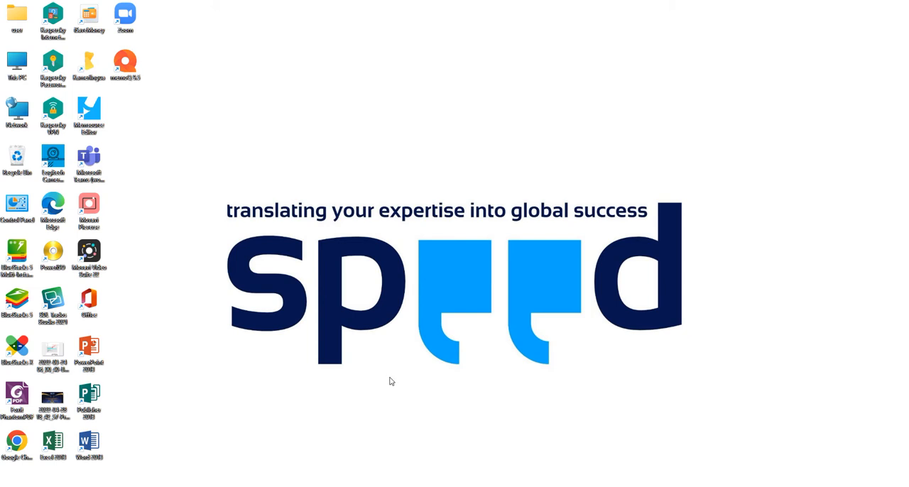
{"action": "key", "text": "ctrl+v"}
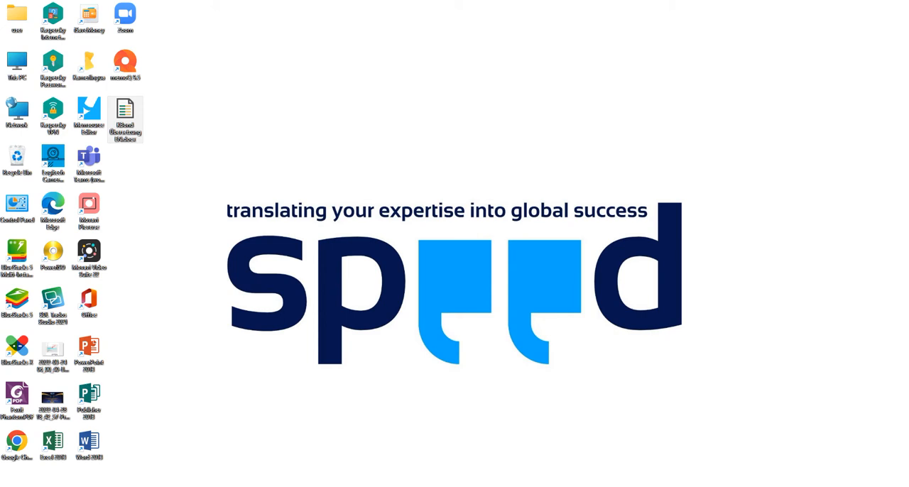
- Try to launch the XBench application from the Xbench program folder
{"action": "left_click", "coordinate": [486, 486]}
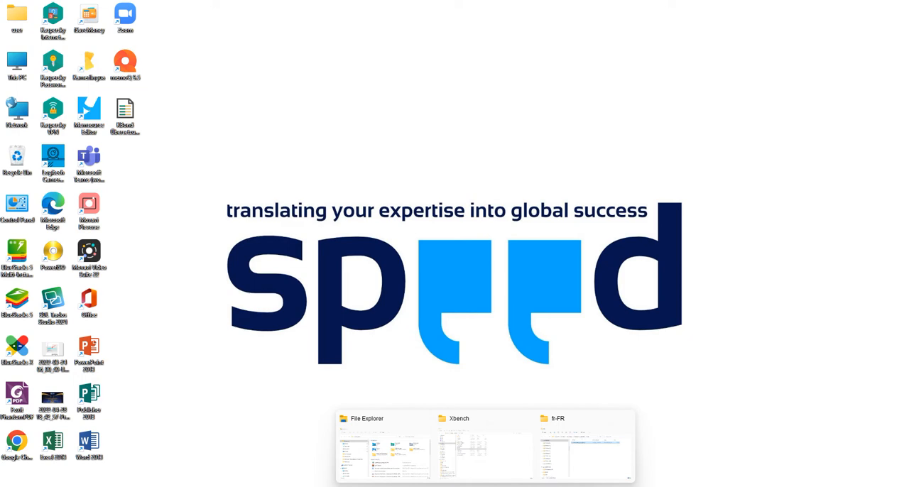
{"action": "left_click", "coordinate": [487, 462]}
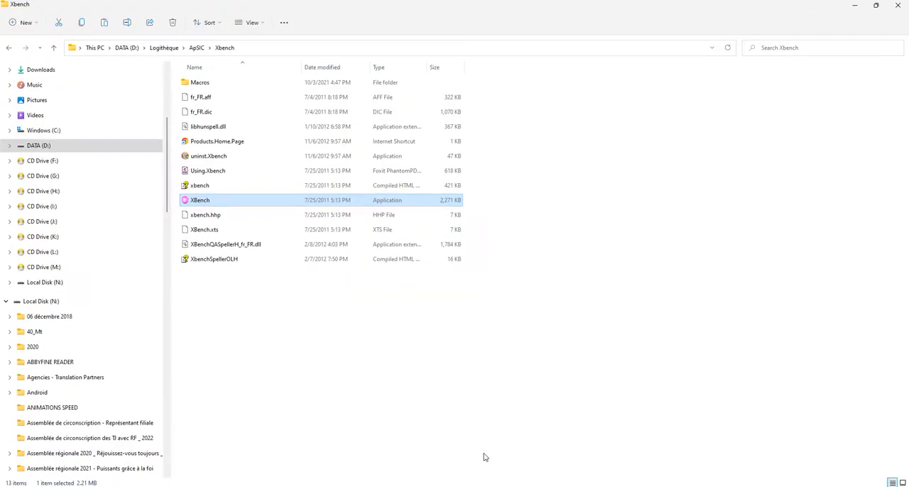
{"action": "double_click", "coordinate": [228, 202]}
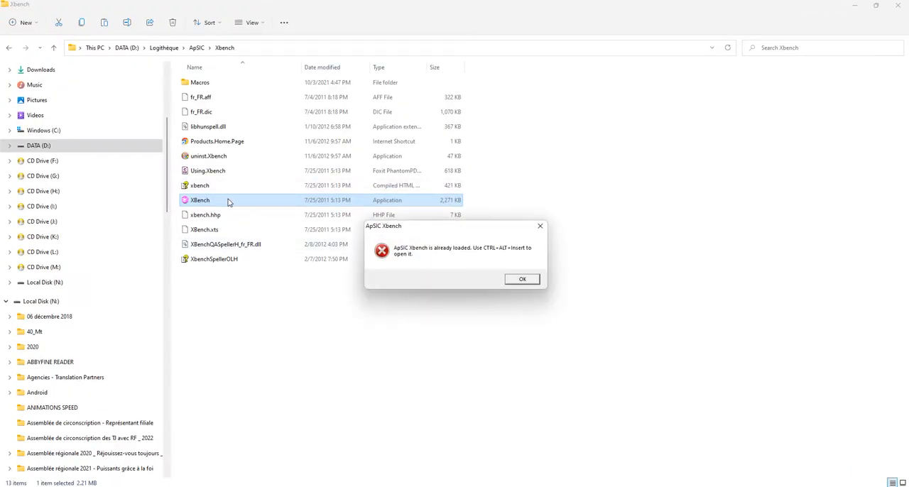
{"action": "left_click", "coordinate": [522, 278]}
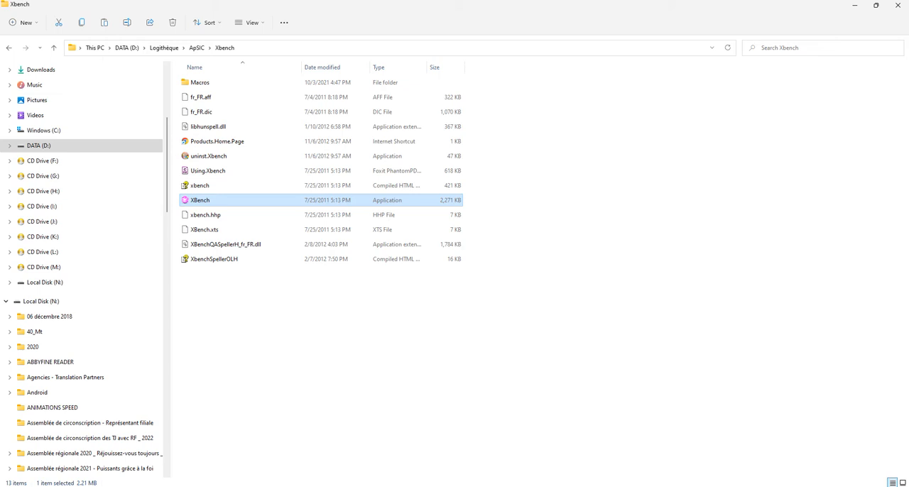
{"action": "key", "text": "alt+Tab"}
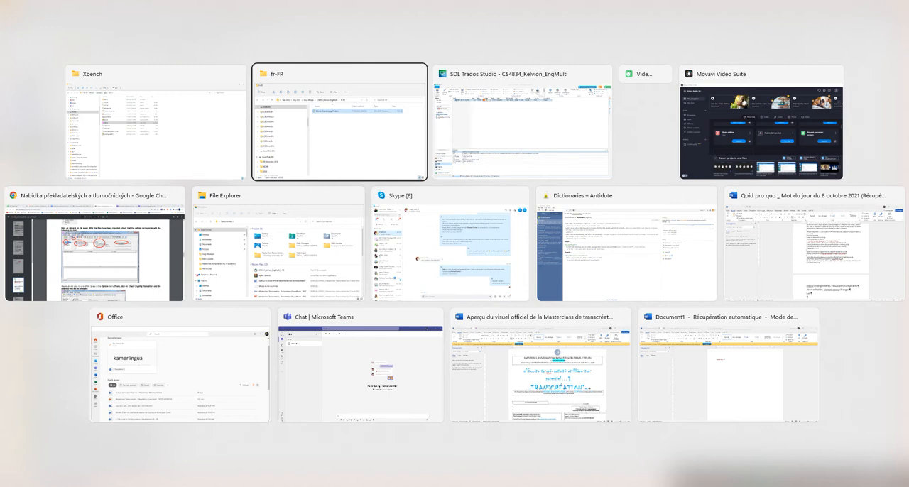
{"action": "key", "text": "alt+Tab"}
{"action": "key", "text": "alt+Tab"}
{"action": "key", "text": "alt+Tab"}
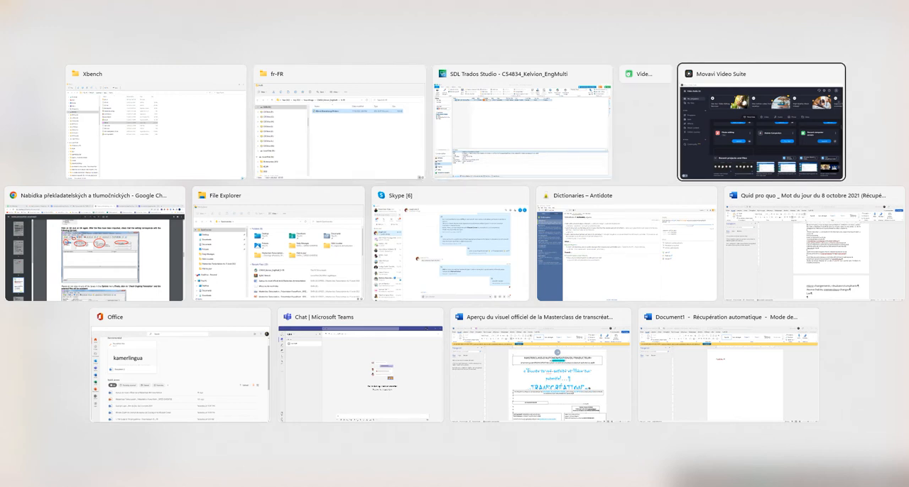
{"action": "key", "text": "alt+Tab"}
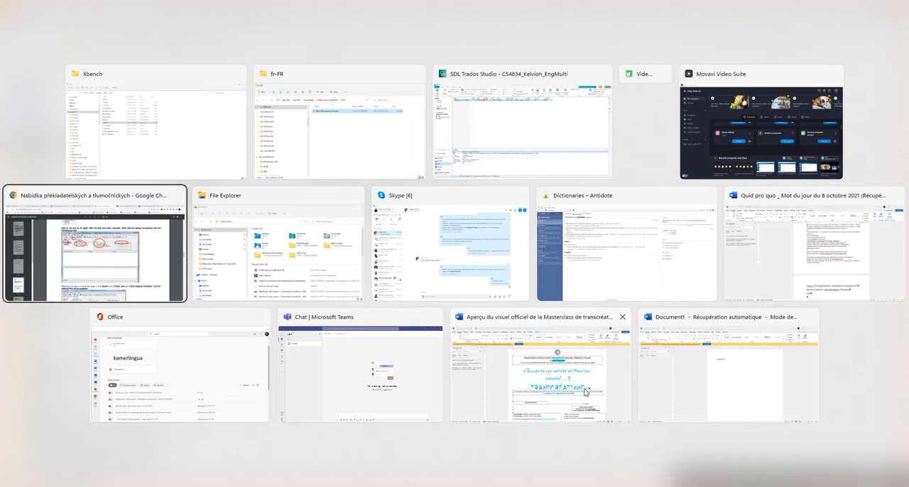
{"action": "key", "text": "alt+Tab"}
{"action": "key", "text": "alt+Tab"}
{"action": "key", "text": "alt+Tab"}
{"action": "key", "text": "alt+Tab"}
{"action": "key", "text": "alt+Tab"}
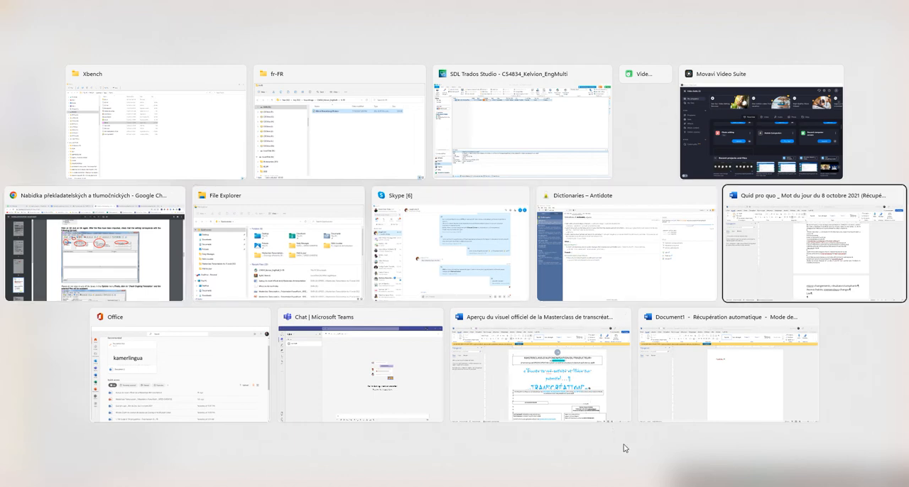
{"action": "key", "text": "alt+Tab"}
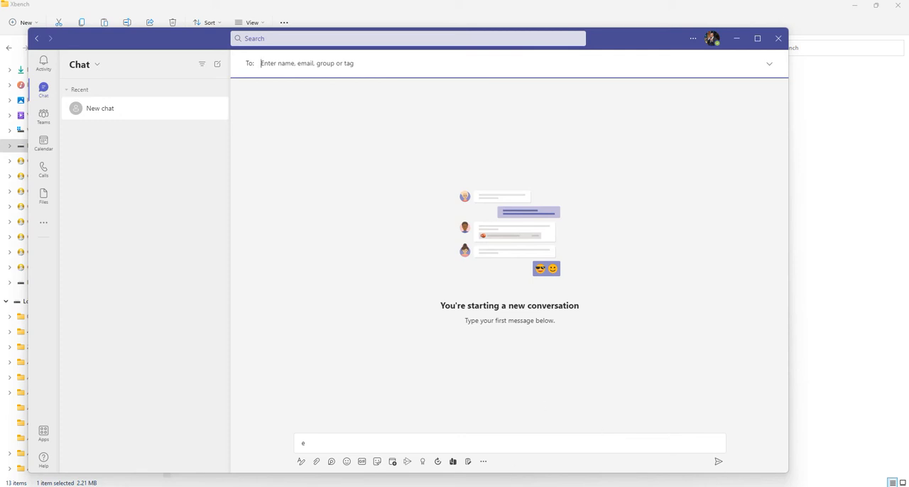
- Dismiss the repeated launch message and switch to the running ApSIC Xbench window
{"action": "left_click", "coordinate": [859, 482]}
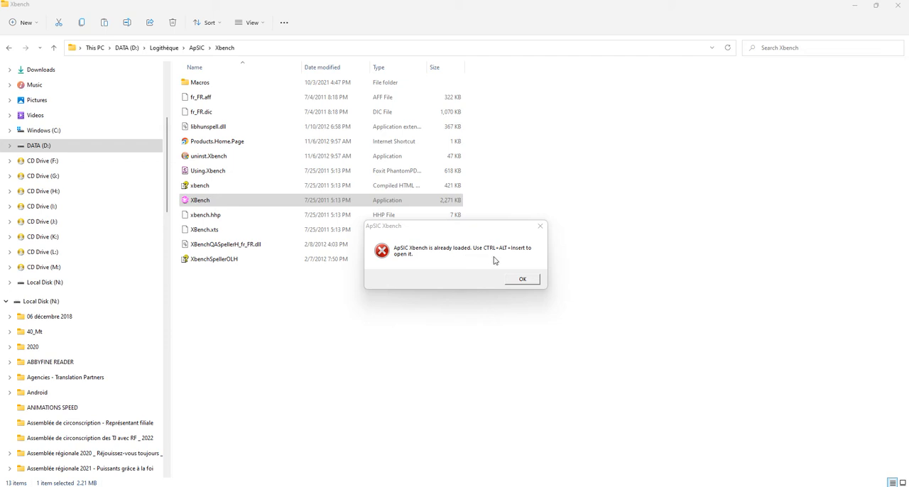
{"action": "left_click", "coordinate": [522, 280]}
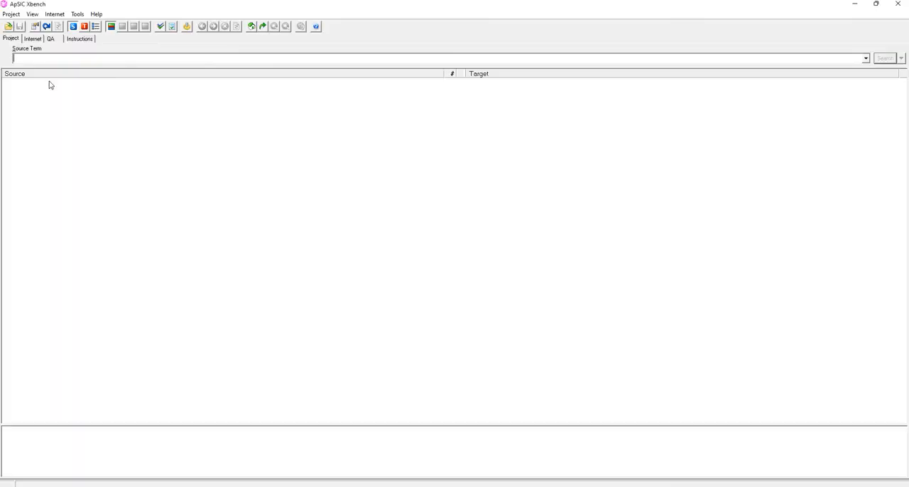
{"action": "left_click", "coordinate": [11, 14]}
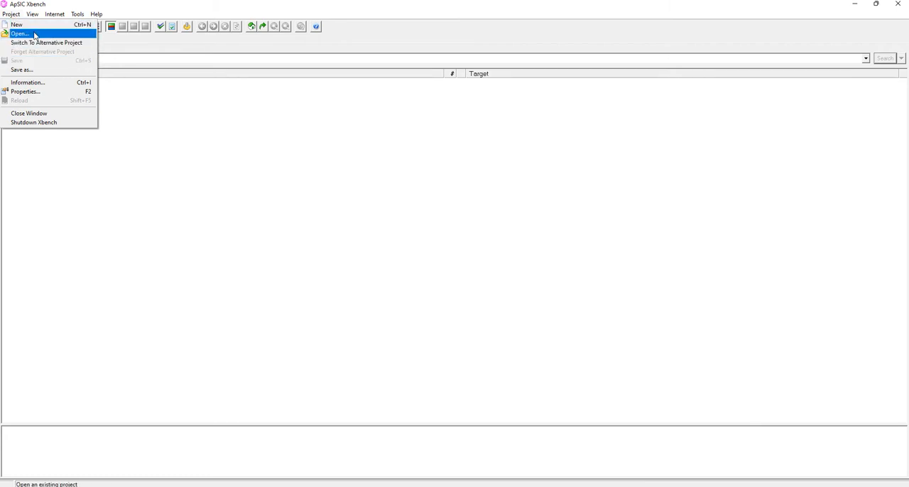
{"action": "left_click", "coordinate": [34, 34]}
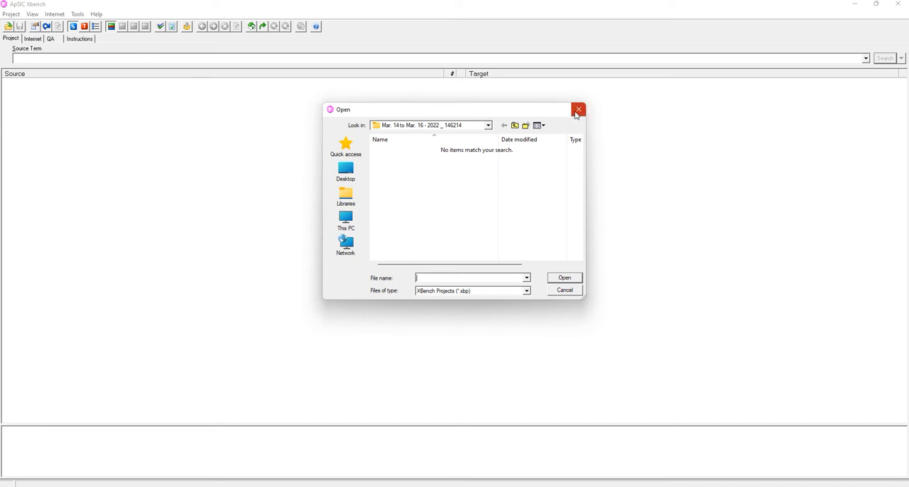
{"action": "left_click", "coordinate": [578, 109]}
- Create a new Xbench project and start adding files to it with Trados Studio File as the file type
{"action": "left_click", "coordinate": [14, 15]}
{"action": "left_click", "coordinate": [22, 25]}
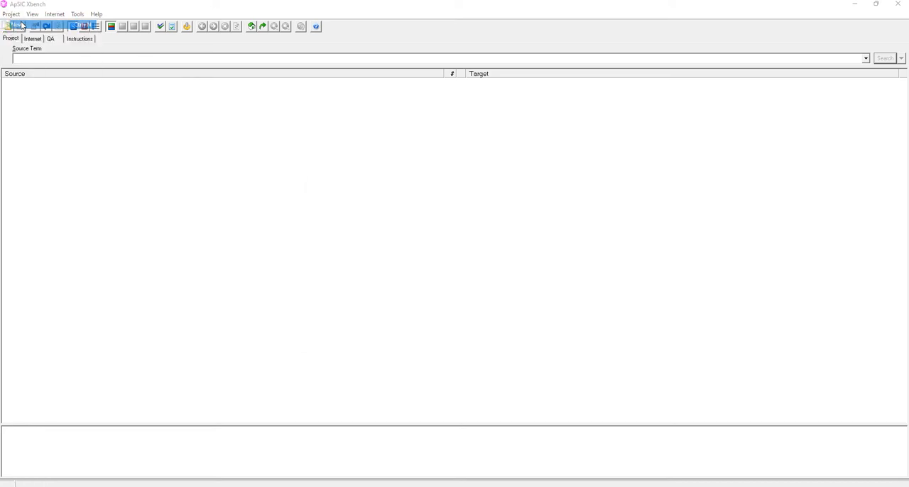
{"action": "left_click", "coordinate": [323, 310]}
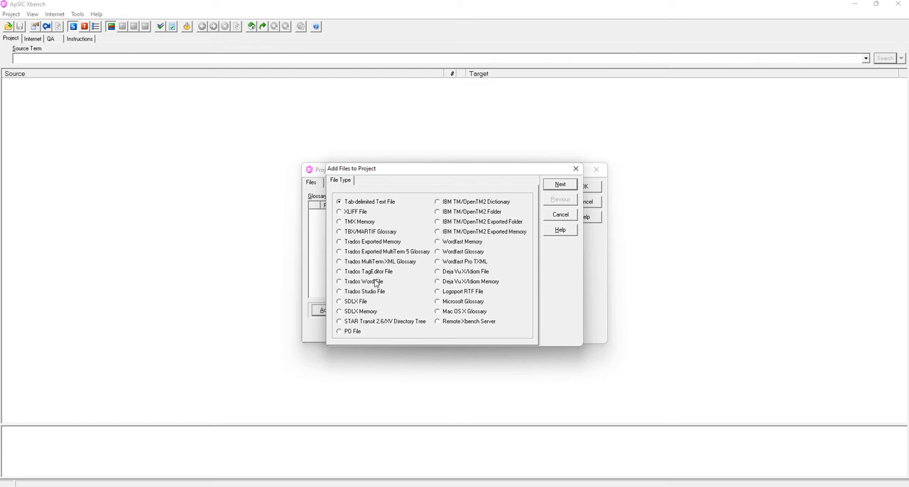
{"action": "left_click", "coordinate": [857, 480]}
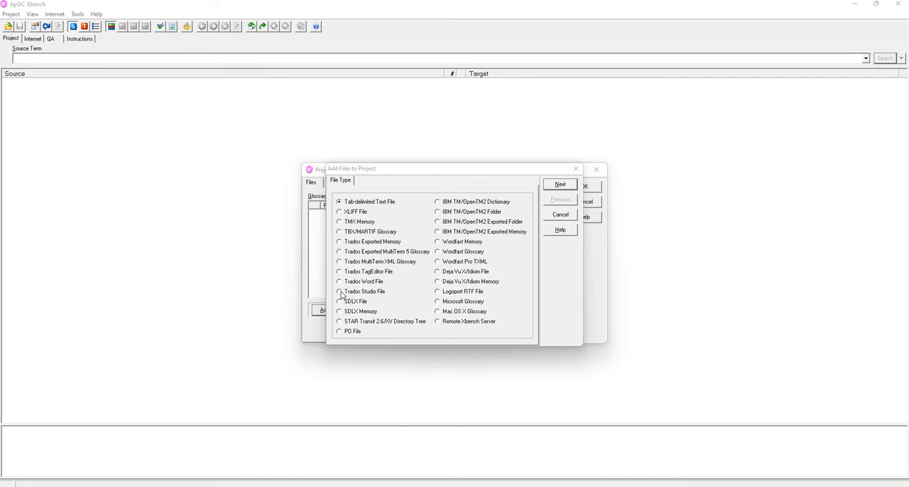
{"action": "left_click", "coordinate": [340, 292]}
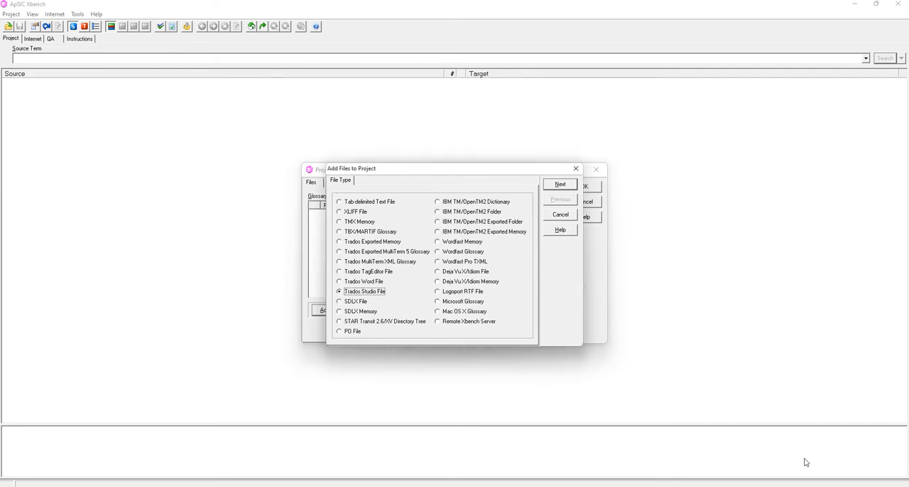
{"action": "left_click", "coordinate": [856, 481]}
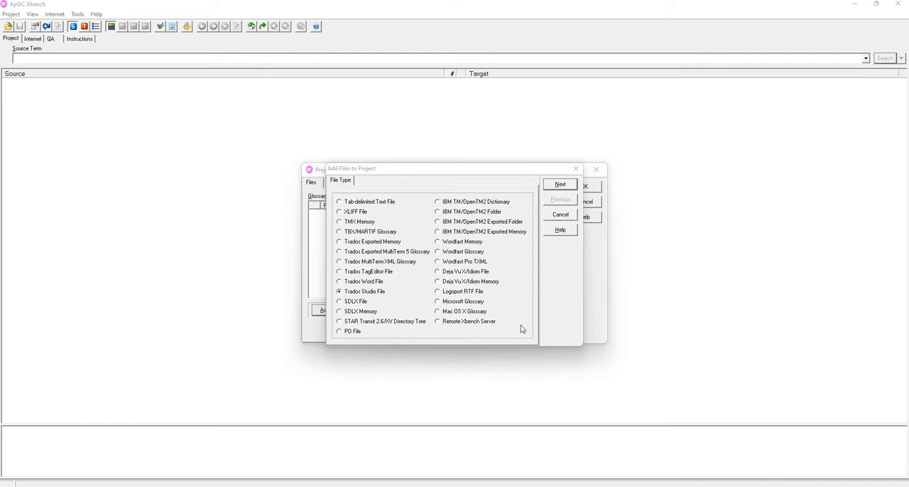
{"action": "left_click", "coordinate": [560, 185]}
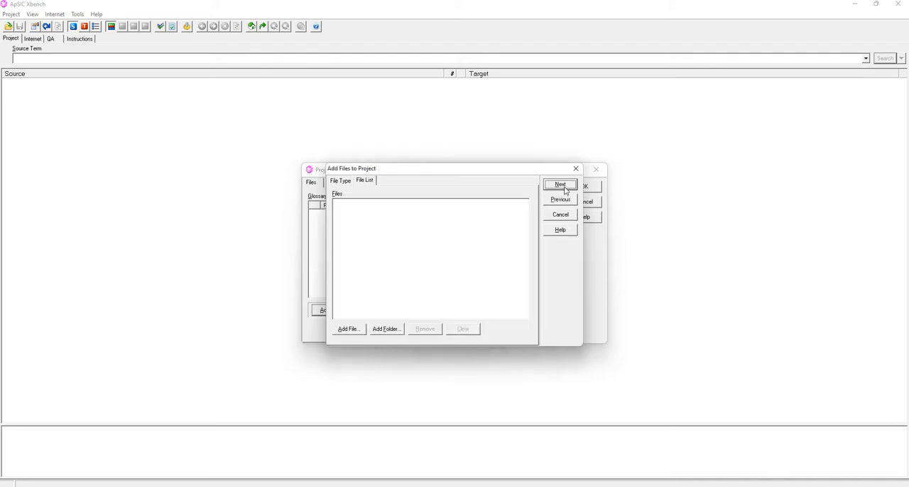
- Add KBond Übersetzung EN.docx.sdlxliff from the desktop to the project's file list
{"action": "left_click", "coordinate": [355, 330]}
{"action": "left_click", "coordinate": [349, 174]}
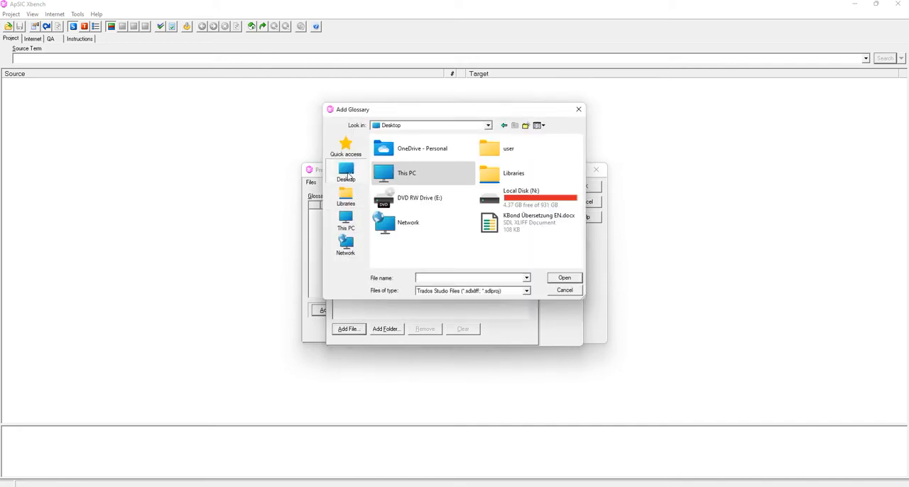
{"action": "left_click", "coordinate": [543, 229]}
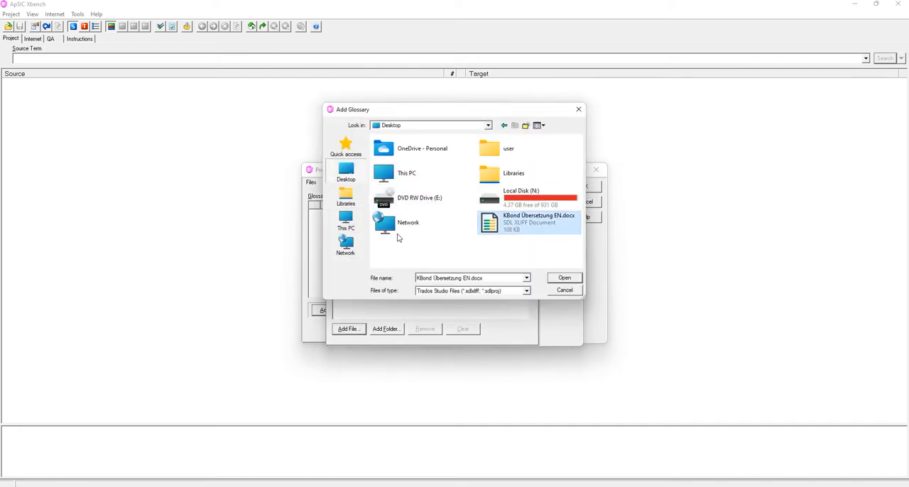
{"action": "left_click", "coordinate": [565, 278]}
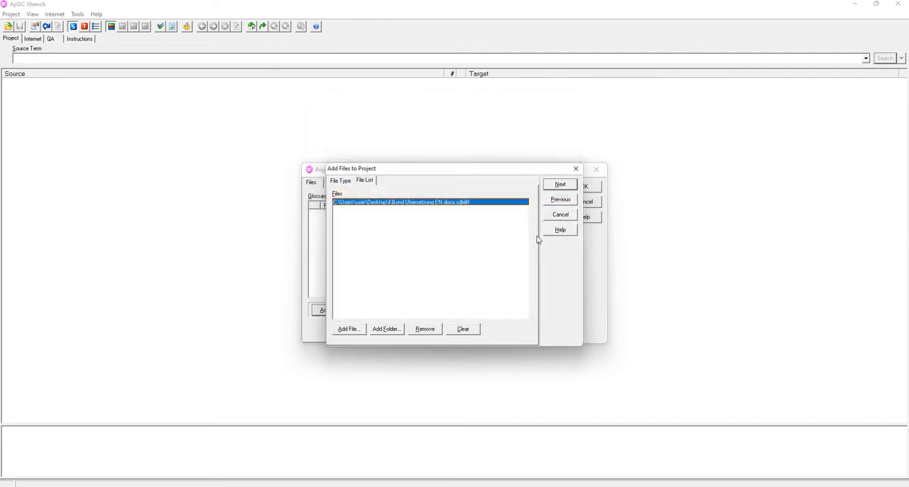
- Enable Key Terms for the added file, keep Ongoing translation on, and confirm the project properties
{"action": "left_click", "coordinate": [560, 185]}
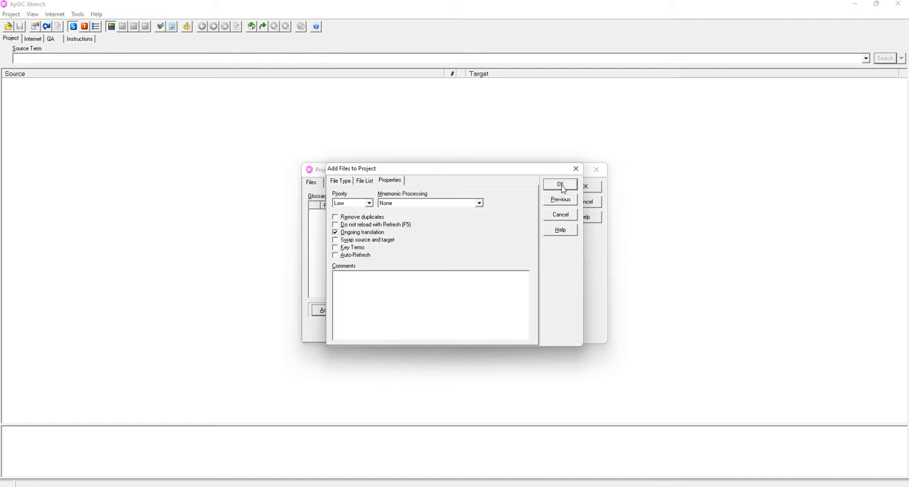
{"action": "left_click", "coordinate": [336, 248]}
{"action": "left_click", "coordinate": [565, 189]}
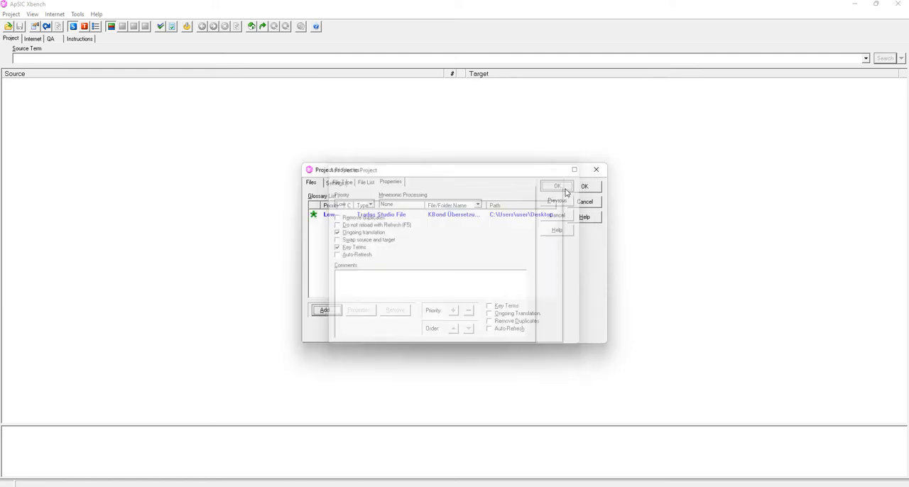
{"action": "left_click", "coordinate": [583, 188]}
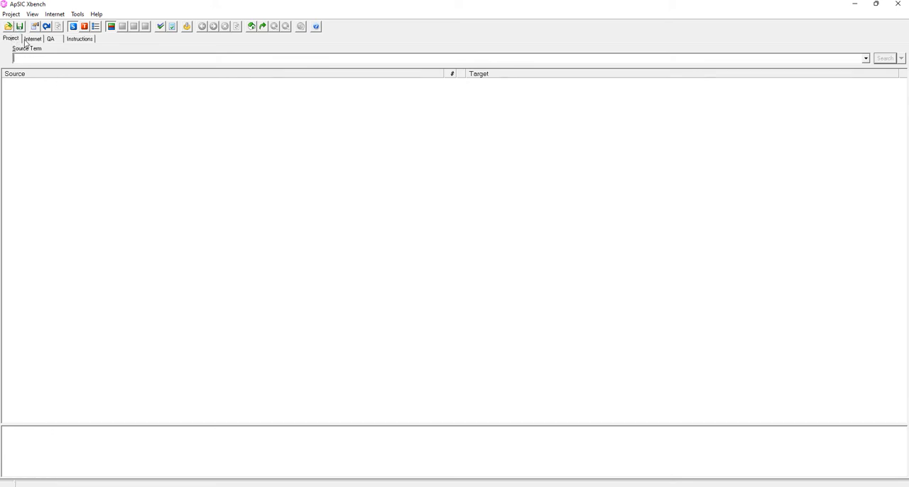
- Enable the Target same as Source check in the Basic QA group and run the ongoing translation check
{"action": "left_click", "coordinate": [50, 39]}
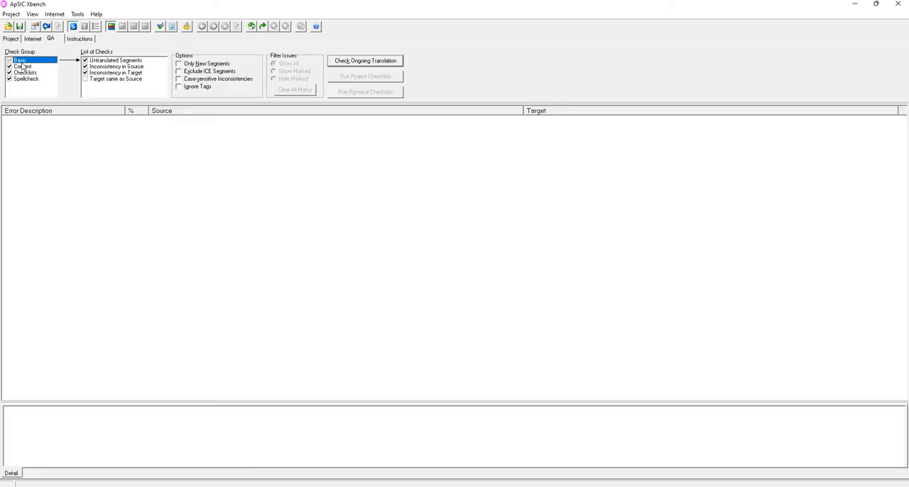
{"action": "left_click", "coordinate": [85, 79]}
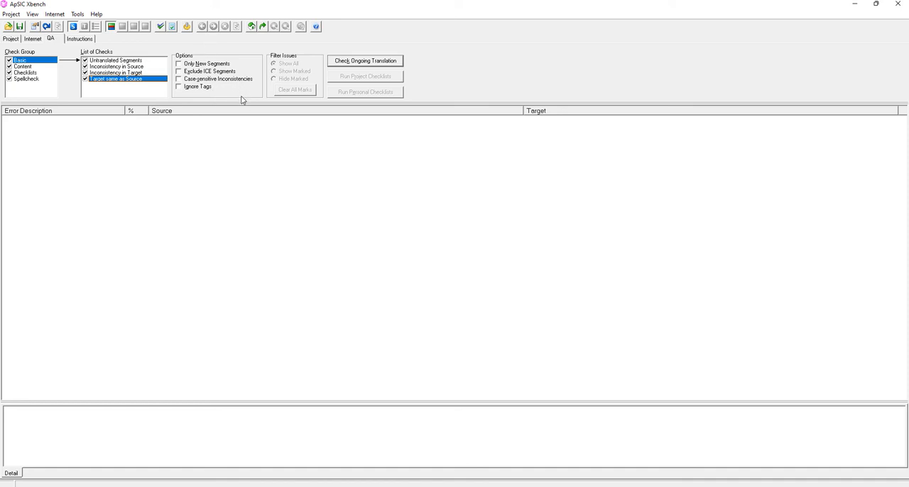
{"action": "left_click", "coordinate": [363, 63]}
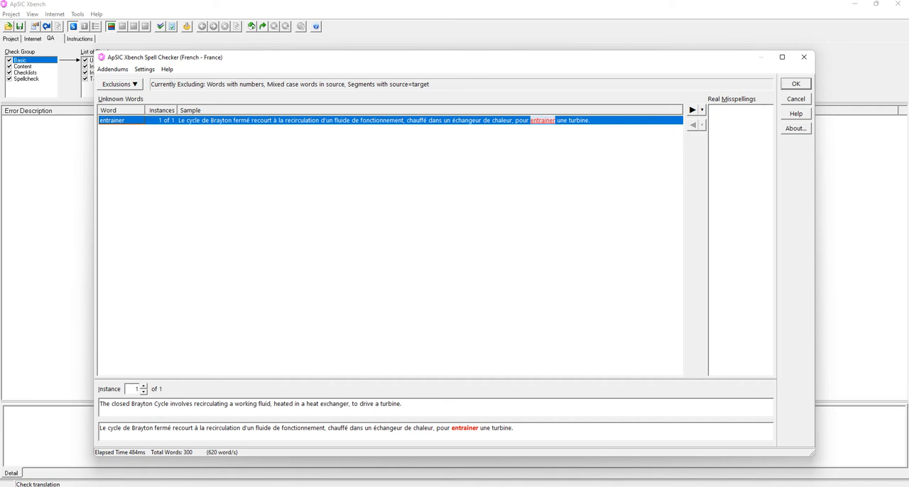
- Confirm the French spell check without marking any word as a real misspelling, and dismiss the error dialog
{"action": "left_click", "coordinate": [860, 483]}
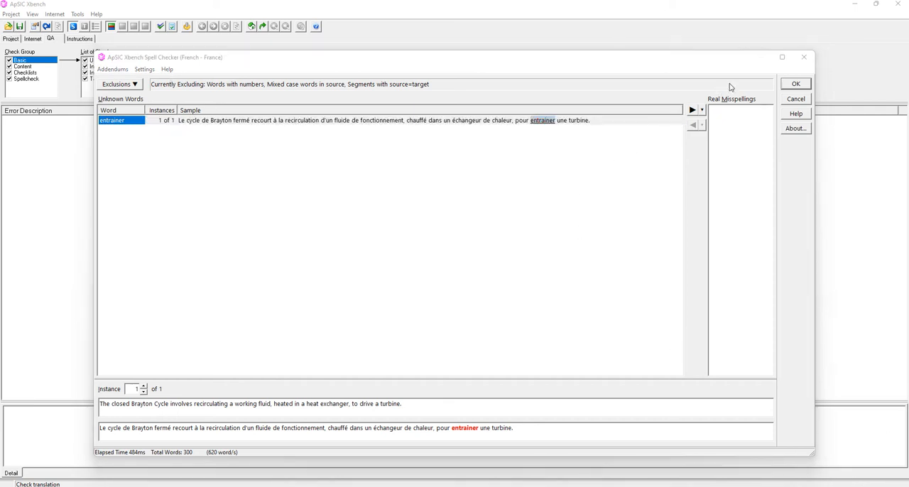
{"action": "left_click", "coordinate": [795, 86]}
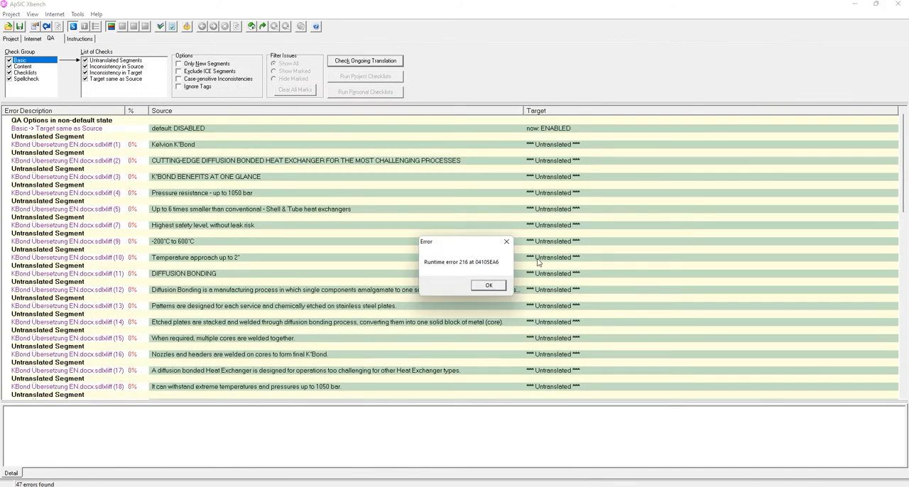
{"action": "left_click", "coordinate": [489, 285]}
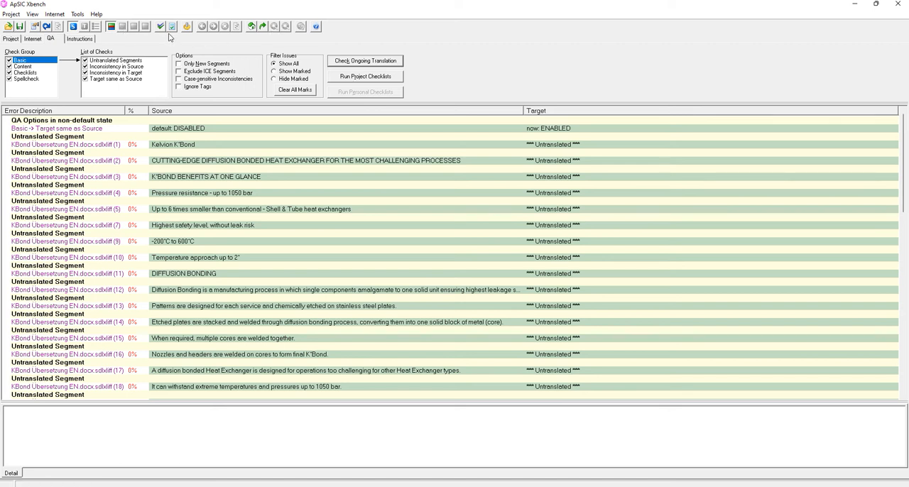
- Export the QA results to the desktop as an Excel file (*.xls) named "Report _ 19 July 2022"
{"action": "left_click", "coordinate": [80, 15]}
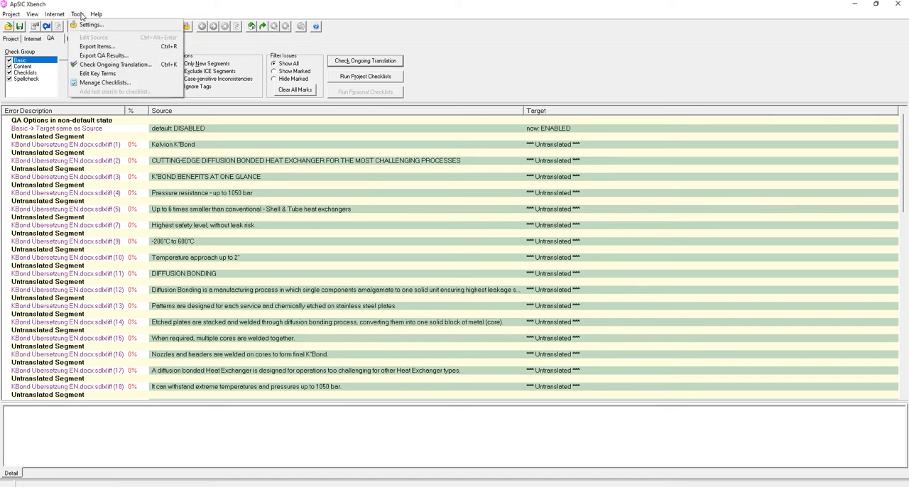
{"action": "left_click", "coordinate": [110, 56]}
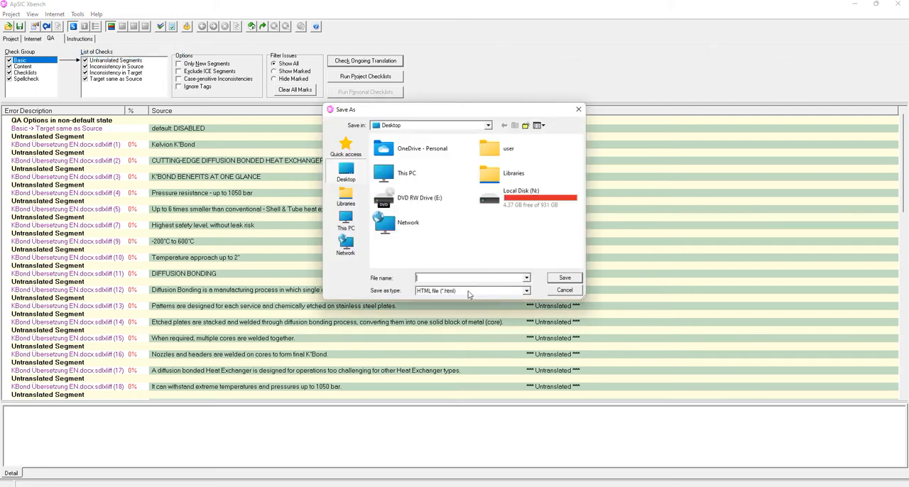
{"action": "left_click", "coordinate": [526, 294]}
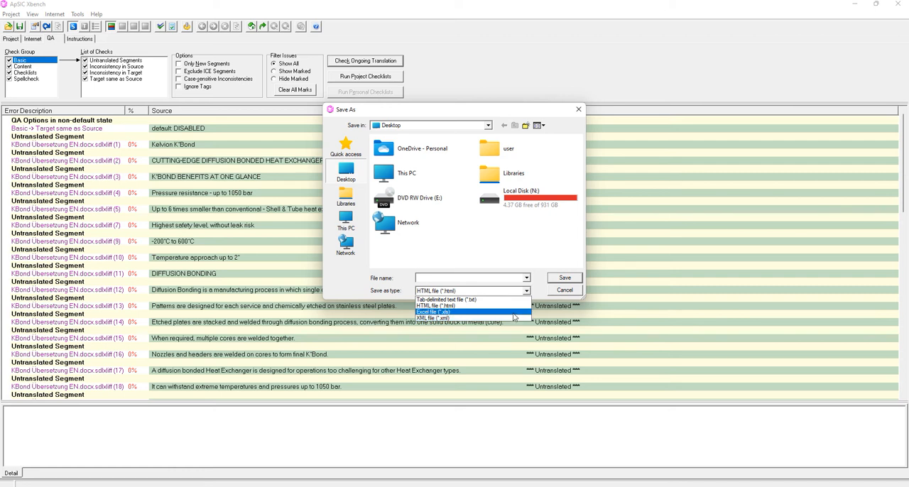
{"action": "left_click", "coordinate": [513, 313]}
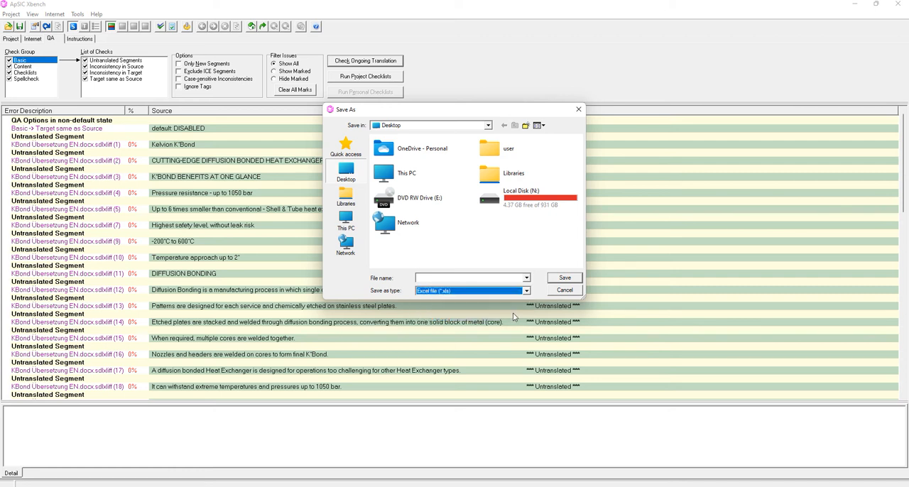
{"action": "left_click", "coordinate": [461, 276]}
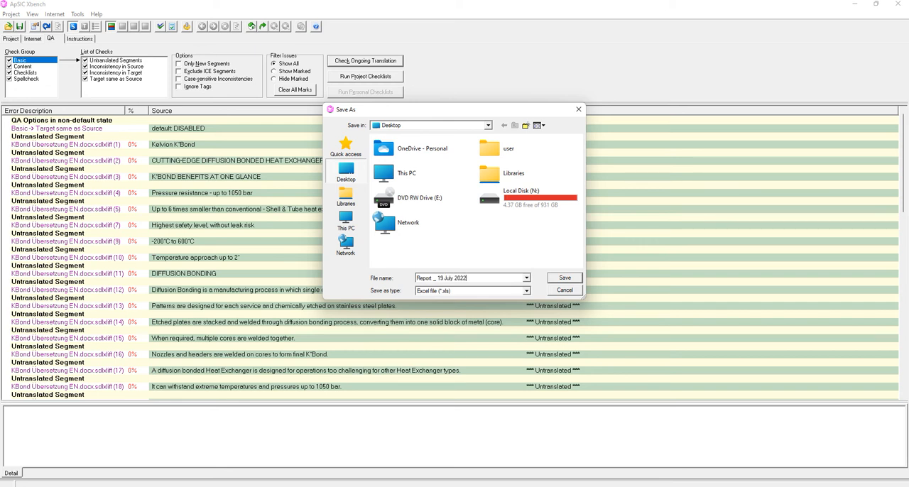
{"action": "left_click", "coordinate": [564, 278]}
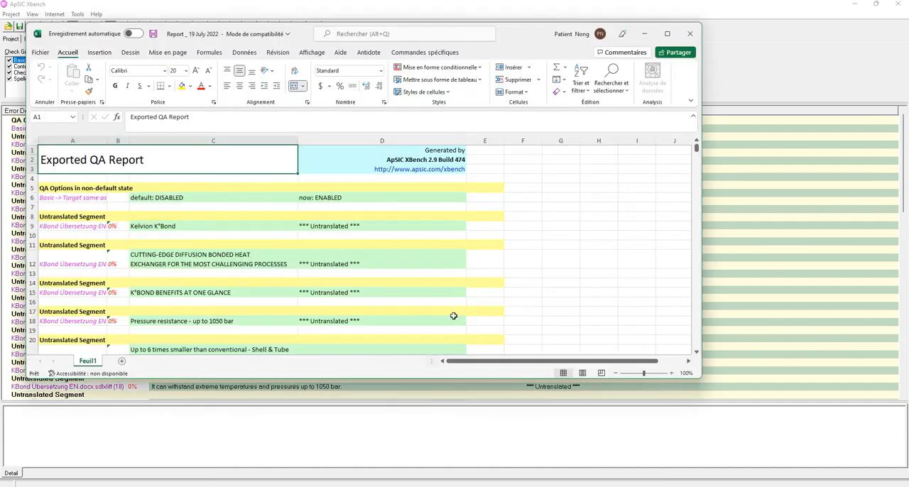
- Maximize the exported Excel report and widen column A enough to fit the full file names
{"action": "left_click", "coordinate": [667, 34]}
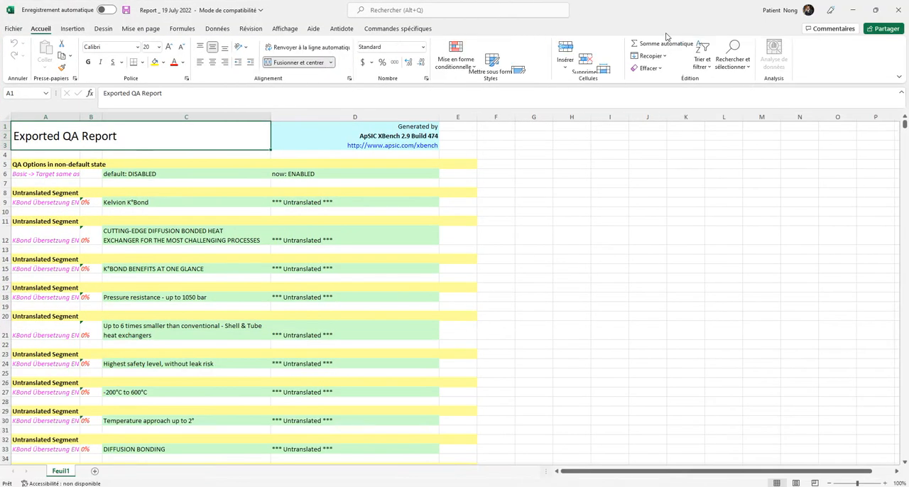
{"action": "scroll", "coordinate": [348, 276], "scroll_direction": "down", "scroll_amount": 18}
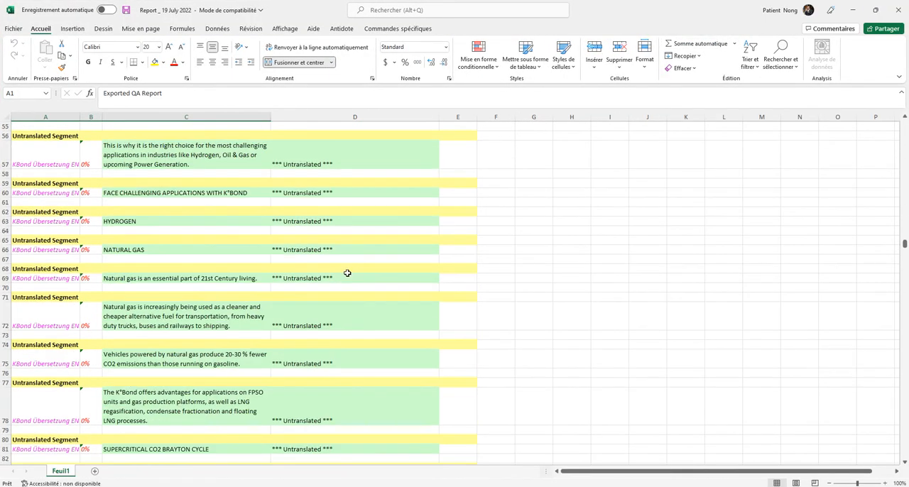
{"action": "scroll", "coordinate": [349, 270], "scroll_direction": "up", "scroll_amount": 7}
{"action": "scroll", "coordinate": [349, 270], "scroll_direction": "up", "scroll_amount": 10}
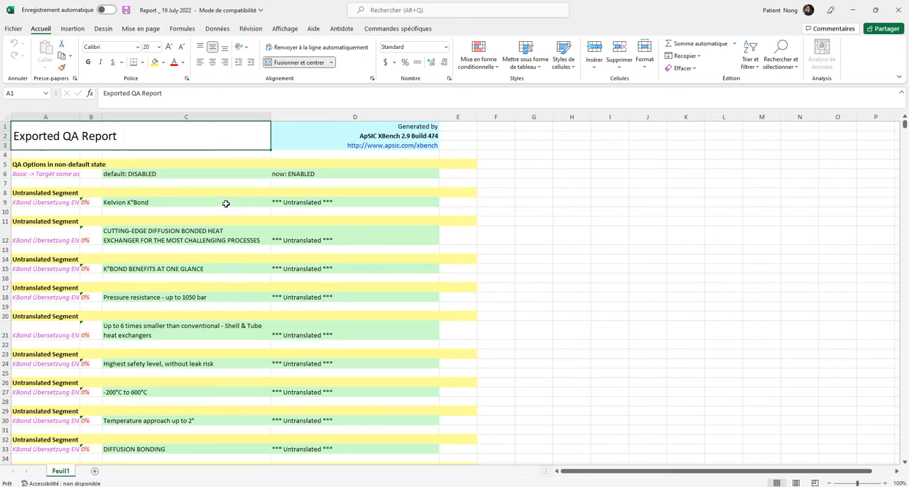
{"action": "left_click", "coordinate": [41, 164]}
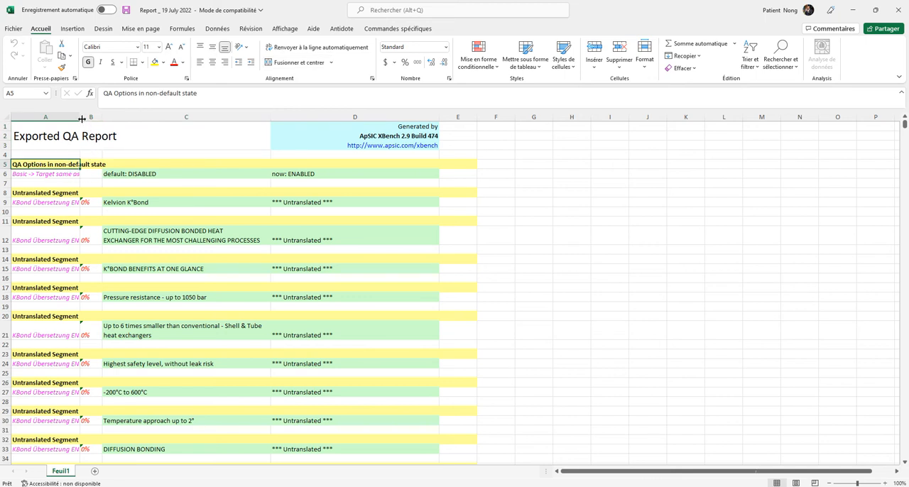
{"action": "left_click_drag", "start_coordinate": [81, 118], "coordinate": [177, 121]}
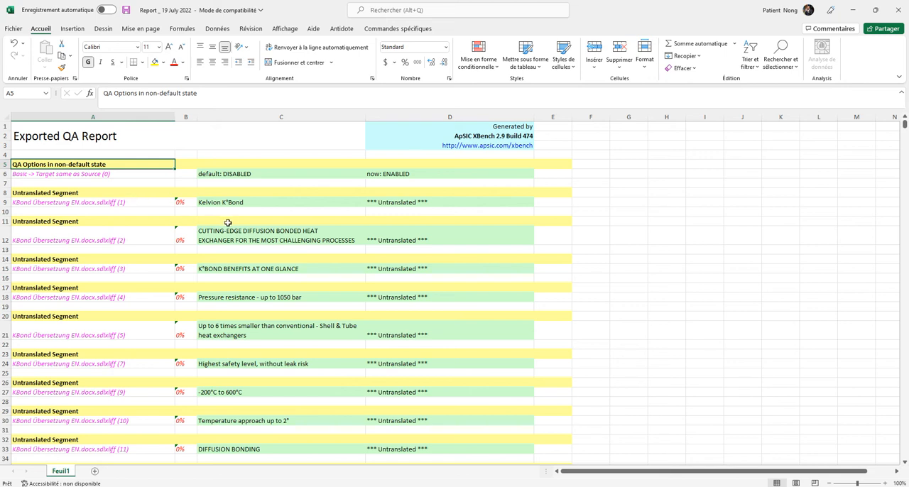
- Examine the report's non-default QA option row and the file, source and target columns of its untranslated segment entries
{"action": "left_click", "coordinate": [74, 178]}
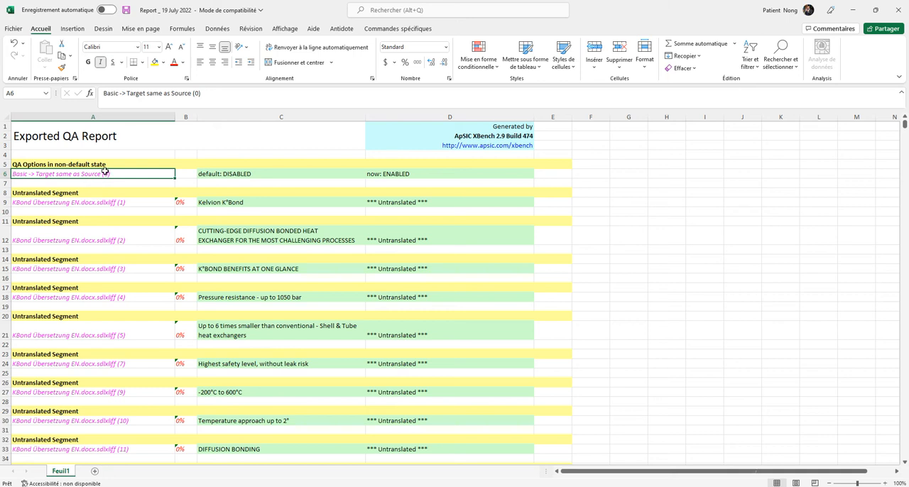
{"action": "left_click", "coordinate": [243, 174]}
{"action": "left_click", "coordinate": [119, 173]}
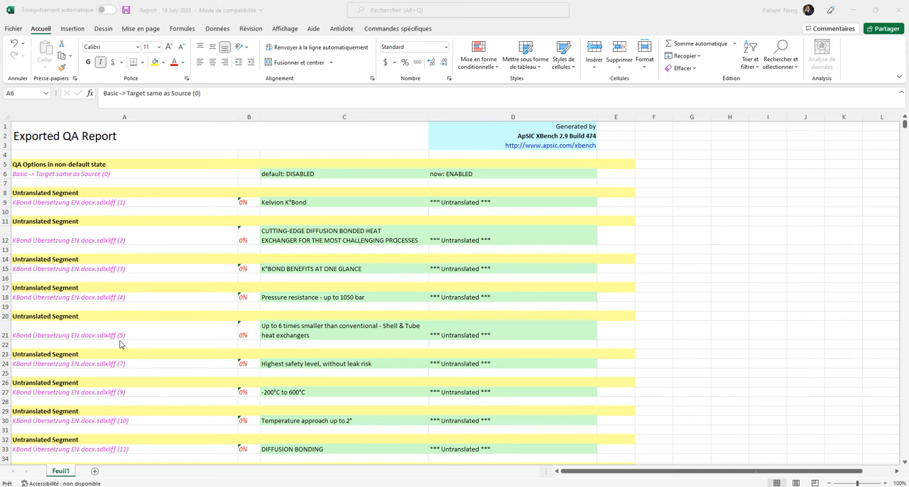
{"action": "scroll", "coordinate": [156, 349], "scroll_direction": "down", "scroll_amount": 4}
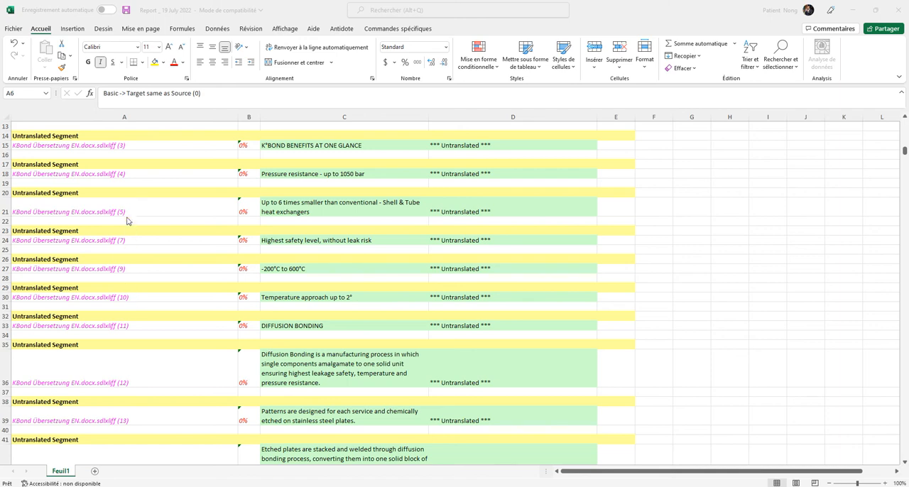
{"action": "scroll", "coordinate": [137, 337], "scroll_direction": "down", "scroll_amount": 4}
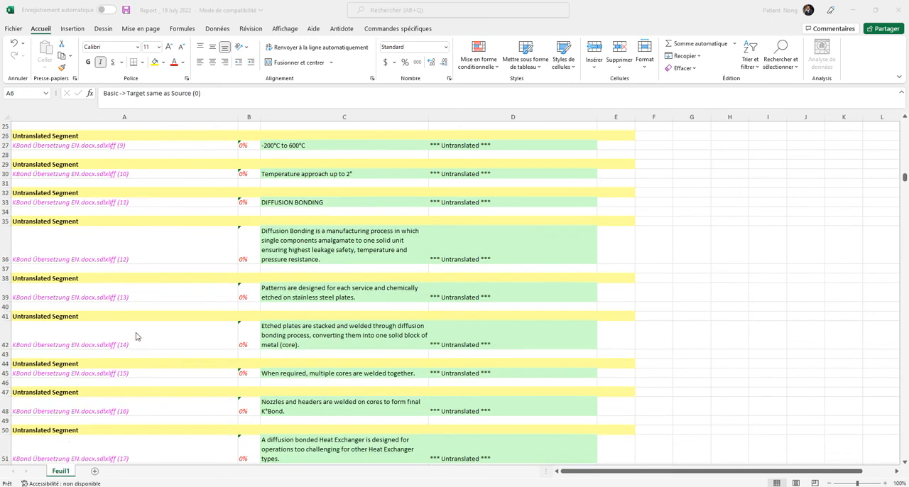
{"action": "scroll", "coordinate": [135, 333], "scroll_direction": "up", "scroll_amount": 8}
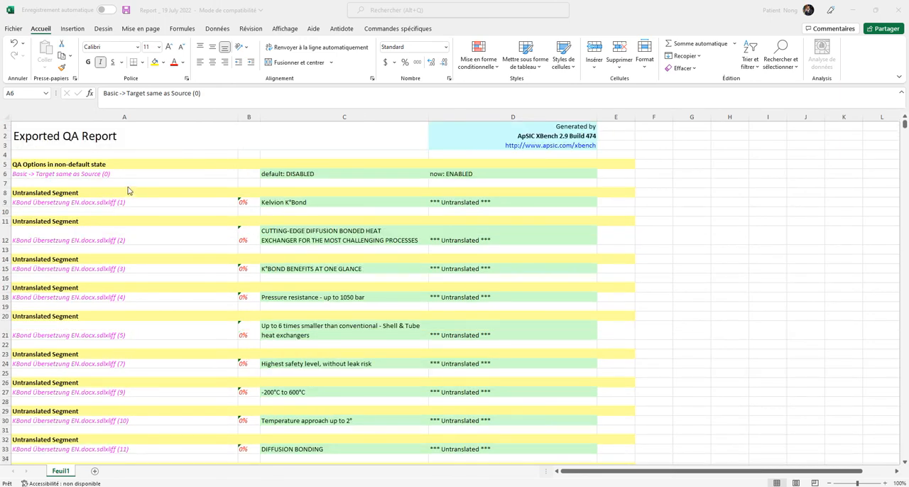
{"action": "scroll", "coordinate": [126, 385], "scroll_direction": "down", "scroll_amount": 4}
{"action": "scroll", "coordinate": [126, 384], "scroll_direction": "up", "scroll_amount": 4}
- Copy the source text "Kelvion K°Bond" from cell C9 of the report
{"action": "double_click", "coordinate": [307, 202]}
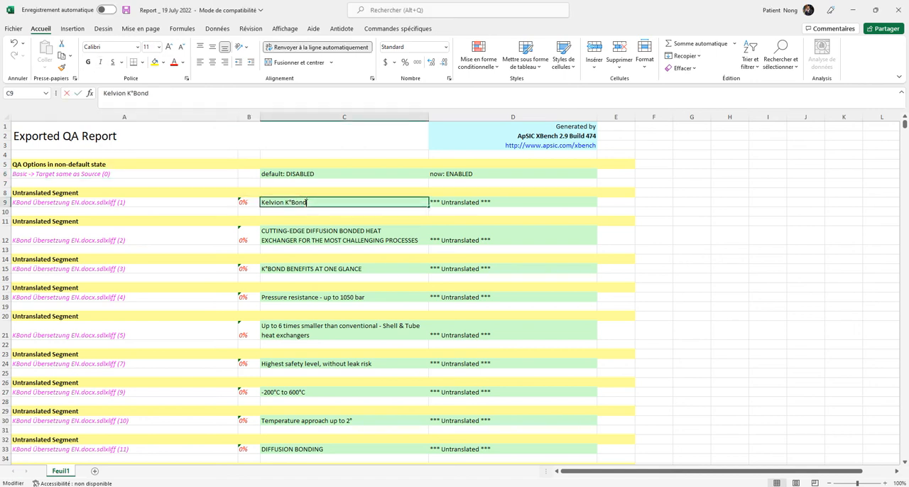
{"action": "left_click_drag", "start_coordinate": [307, 202], "coordinate": [260, 203]}
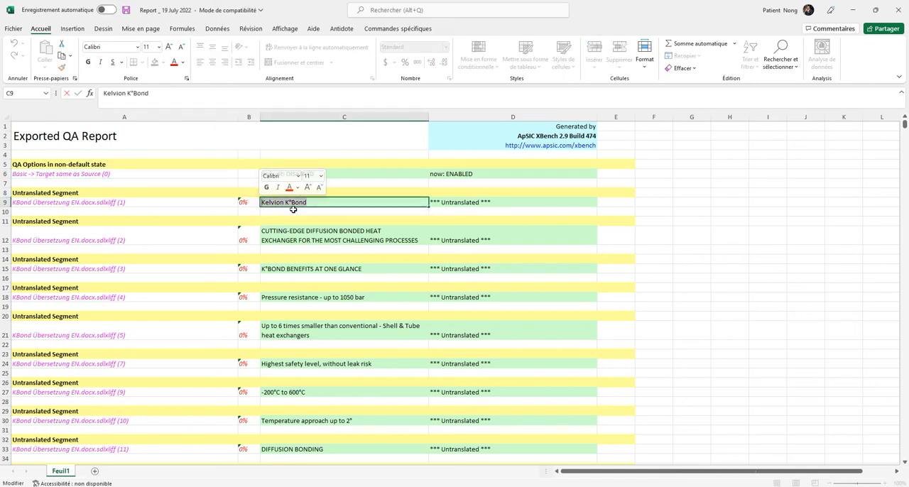
{"action": "key", "text": "ctrl+c"}
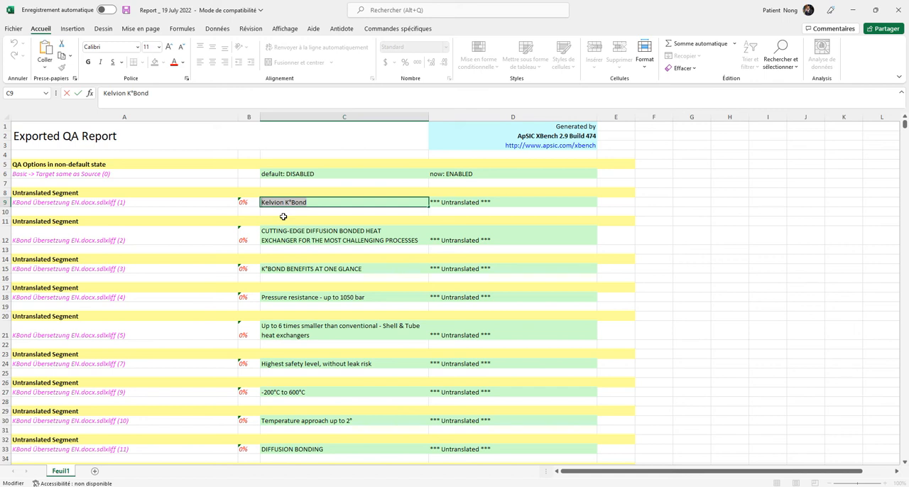
- Switch to SDL Trados Studio and open the KBond Übersetzung EN.docx.sdlxliff file in the editor
{"action": "mouse_move", "coordinate": [381, 486]}
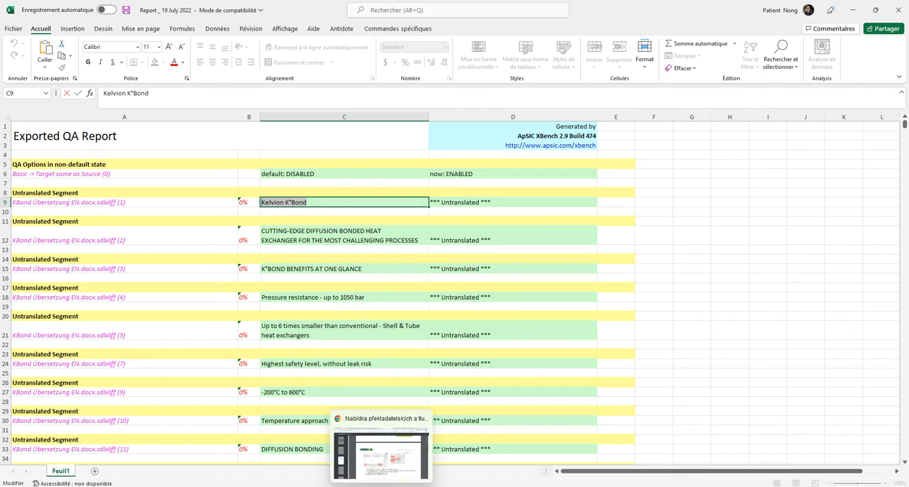
{"action": "left_click", "coordinate": [508, 448]}
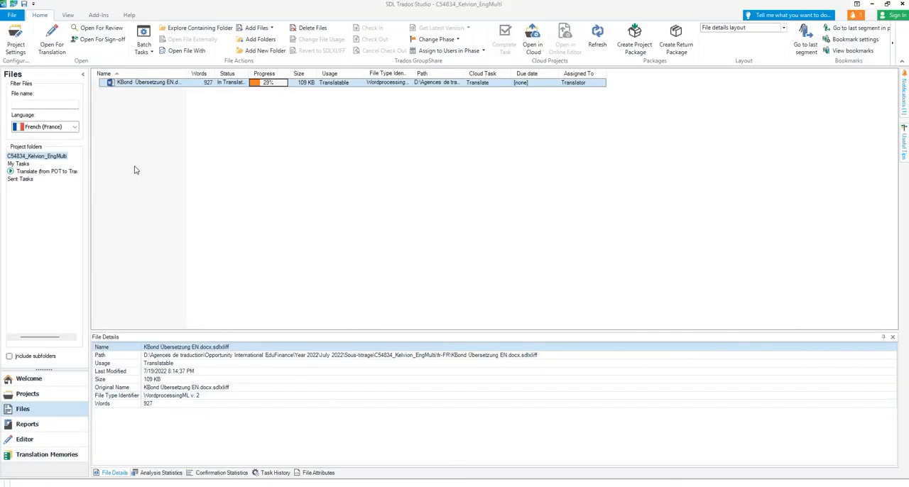
{"action": "double_click", "coordinate": [160, 83]}
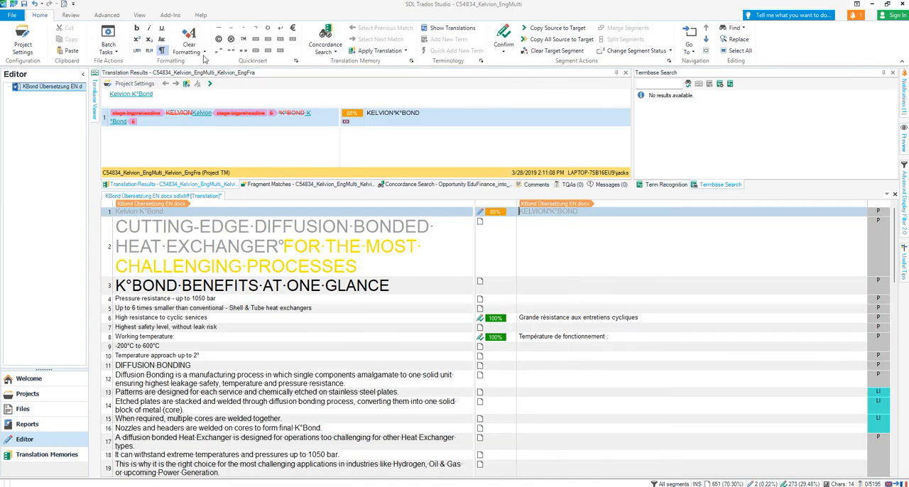
- Run a concordance search in the translation memory for the copied text "Kelvion K°Bond", and clear the search text
{"action": "left_click", "coordinate": [325, 37]}
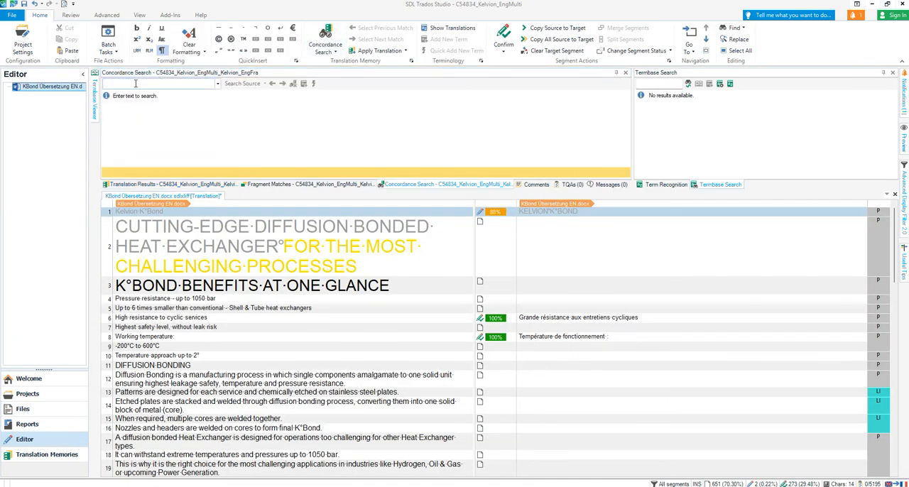
{"action": "left_click", "coordinate": [135, 84]}
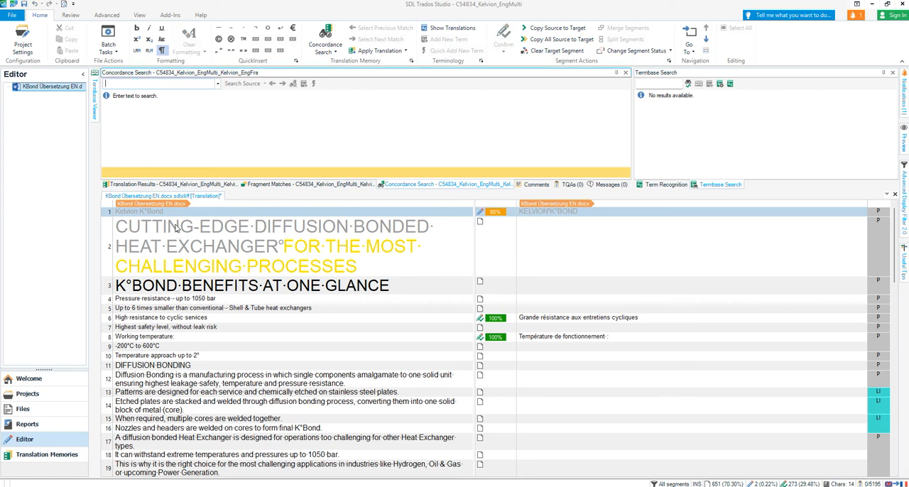
{"action": "key", "text": "ctrl+v"}
{"action": "key", "text": "Return"}
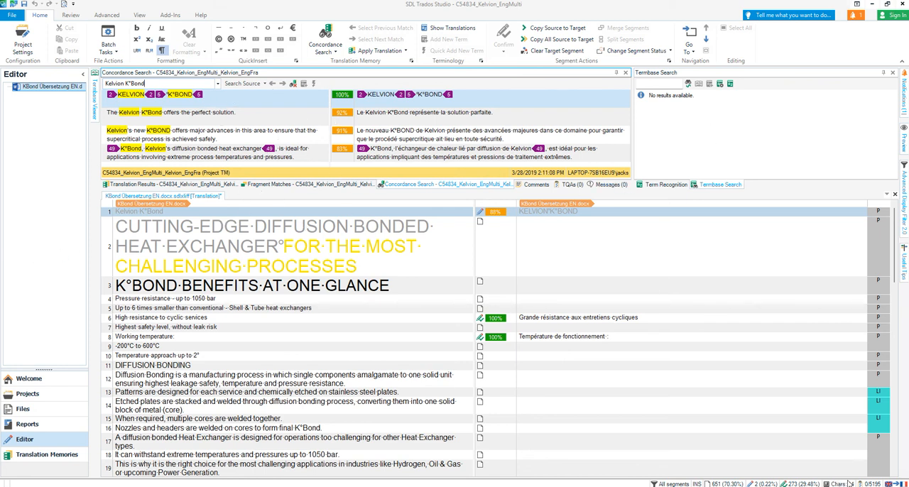
{"action": "scroll", "coordinate": [376, 322], "scroll_direction": "down", "scroll_amount": 1}
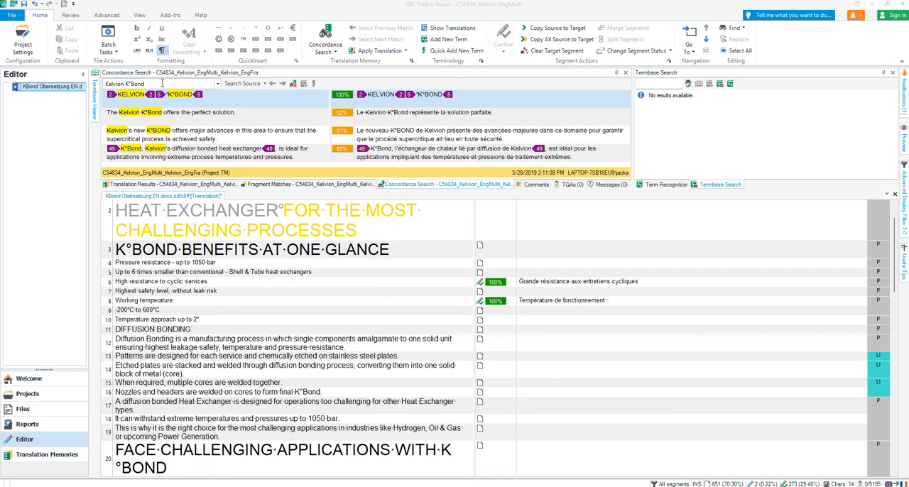
{"action": "left_click", "coordinate": [95, 92]}
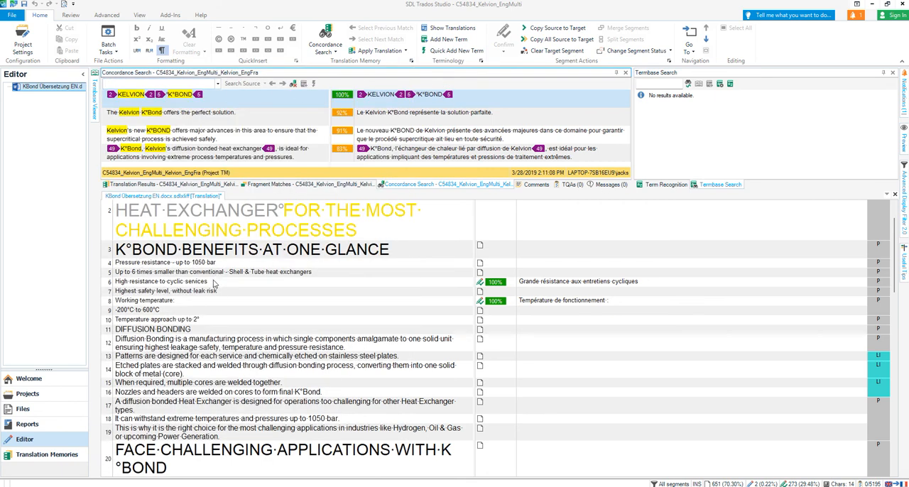
- Find the occurrences of "Kelvion K°Bond" in the source text of the current document
{"action": "left_click", "coordinate": [218, 214]}
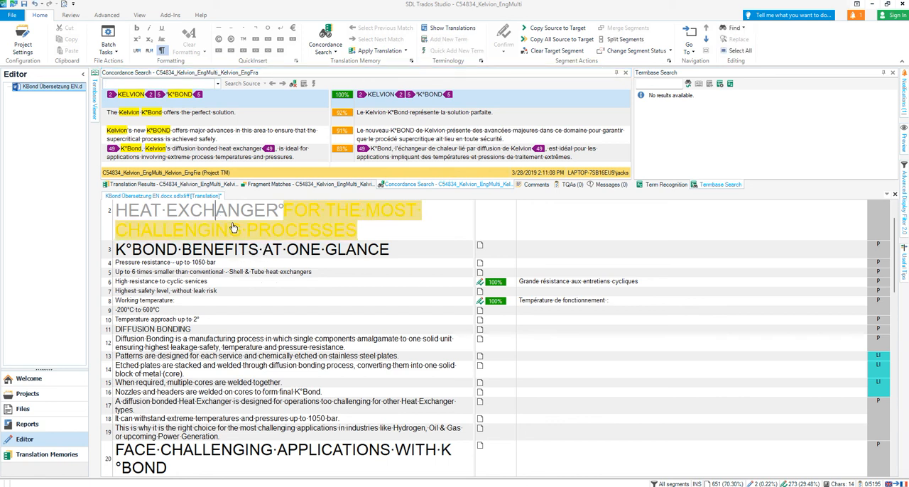
{"action": "key", "text": "ctrl+f"}
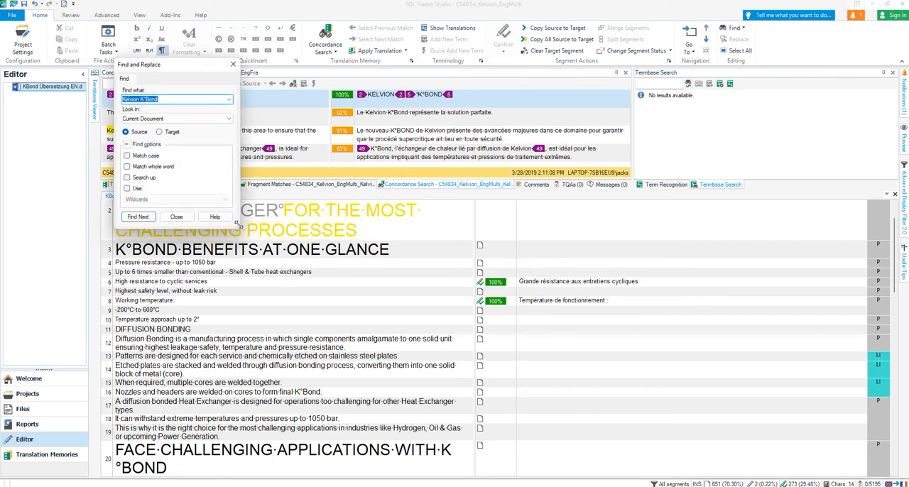
{"action": "key", "text": "ctrl+v"}
{"action": "left_click", "coordinate": [144, 219]}
{"action": "left_click", "coordinate": [138, 217]}
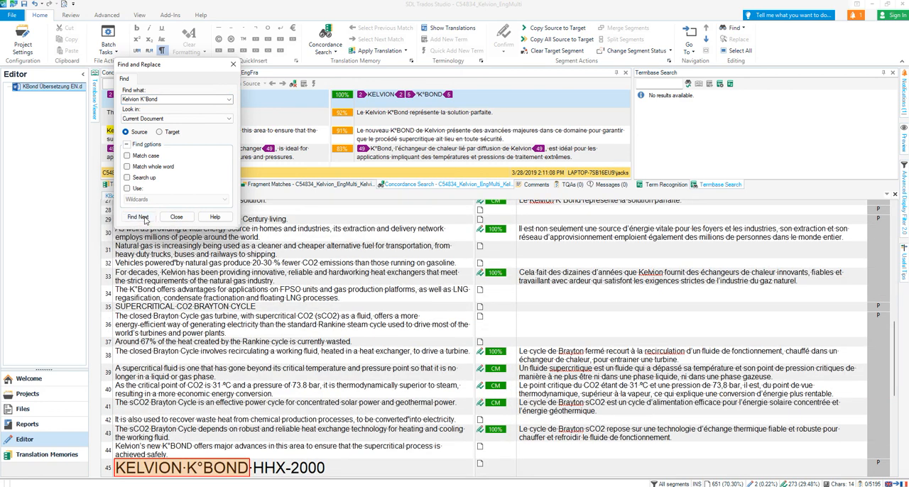
{"action": "left_click", "coordinate": [138, 217]}
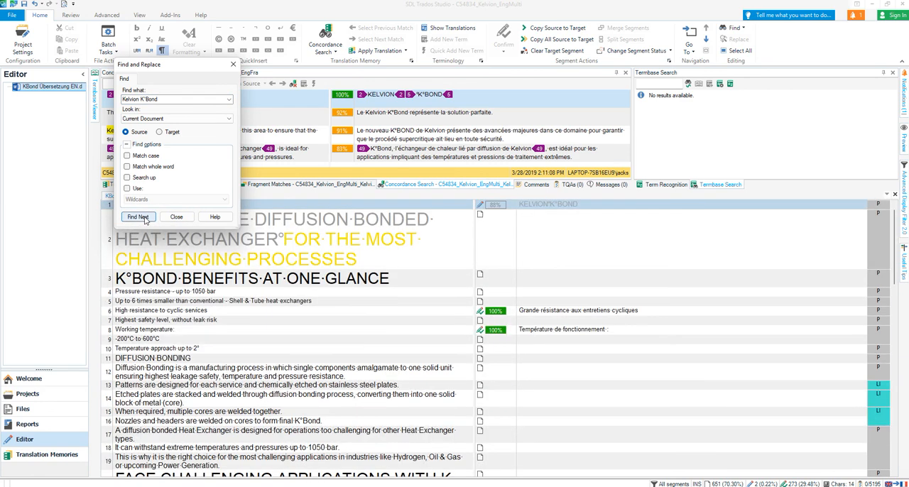
- Search onward for the next source match of "Kelvion K°Bond" in the current document and dismiss the search notice
{"action": "left_click", "coordinate": [139, 217]}
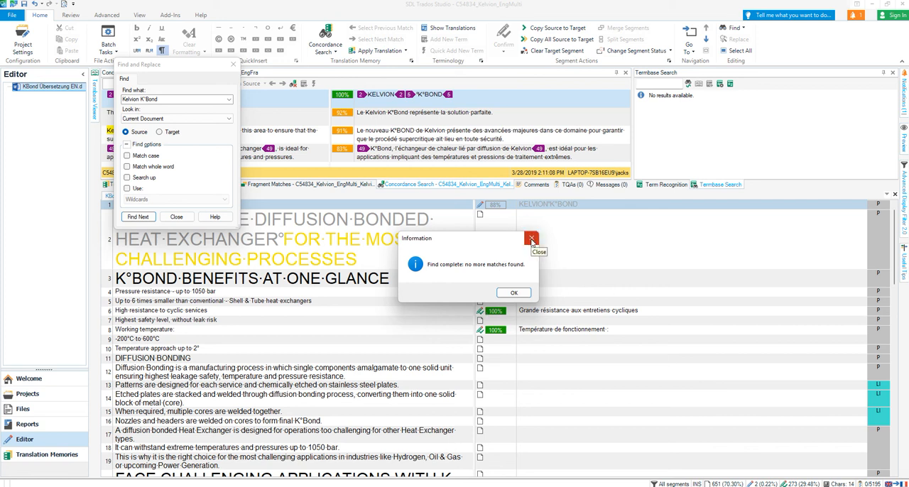
{"action": "left_click", "coordinate": [531, 239]}
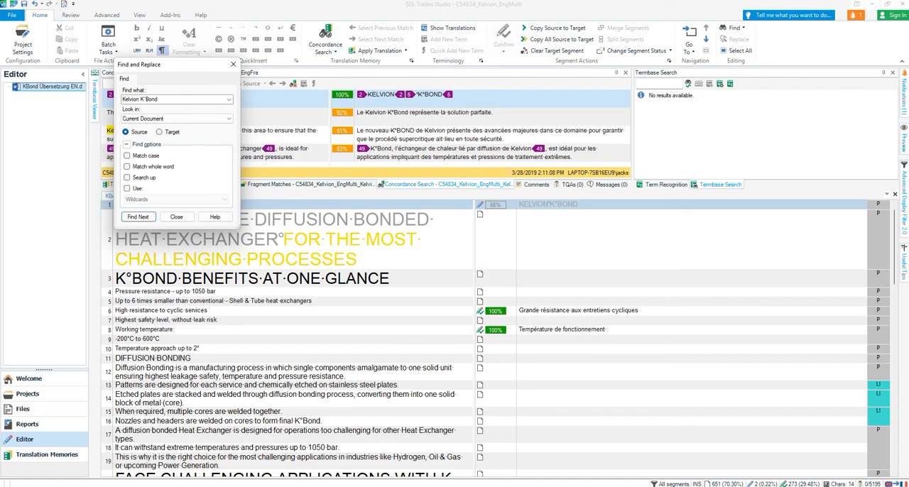
- Switch to the exported QA report in Excel and enter "Ok" in cell E9 beside the first untranslated segment
{"action": "left_click", "coordinate": [828, 468]}
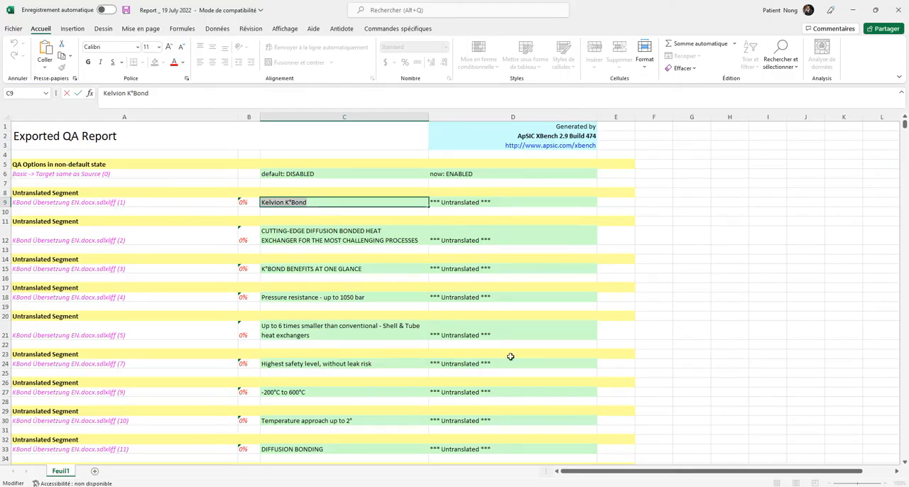
{"action": "left_click", "coordinate": [610, 204]}
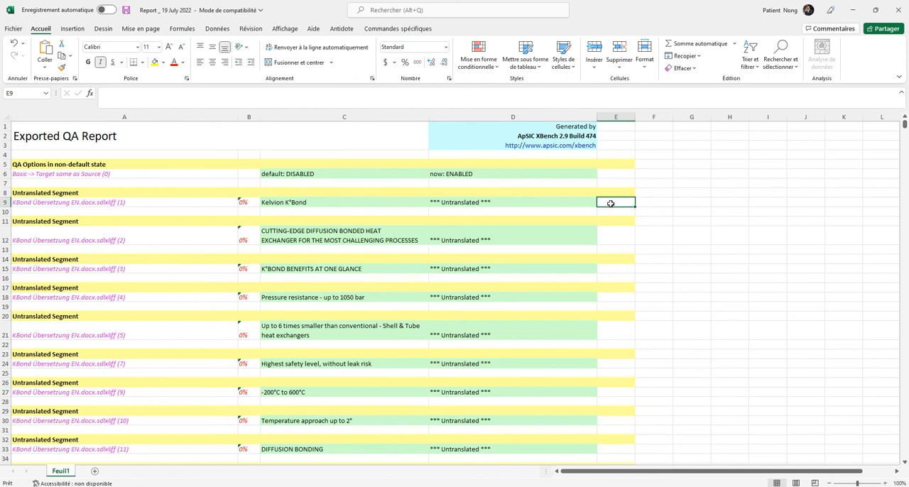
{"action": "type", "text": "Ok"}
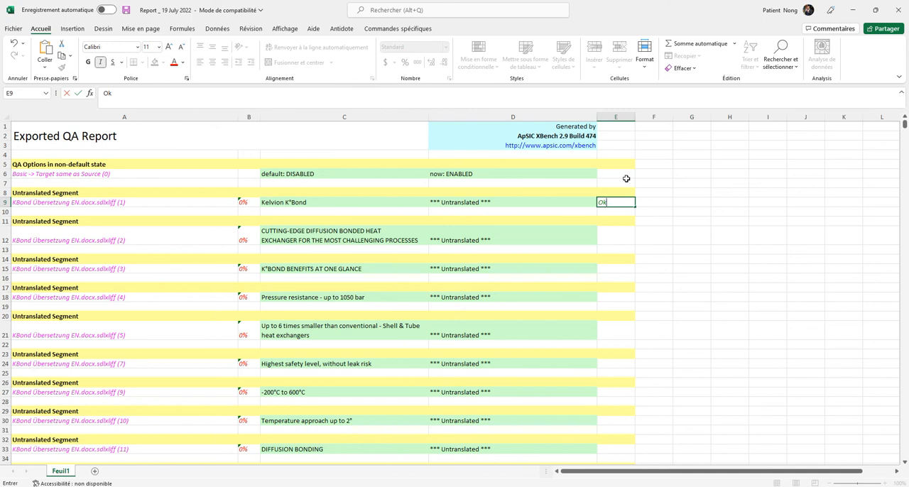
{"action": "left_click", "coordinate": [612, 237]}
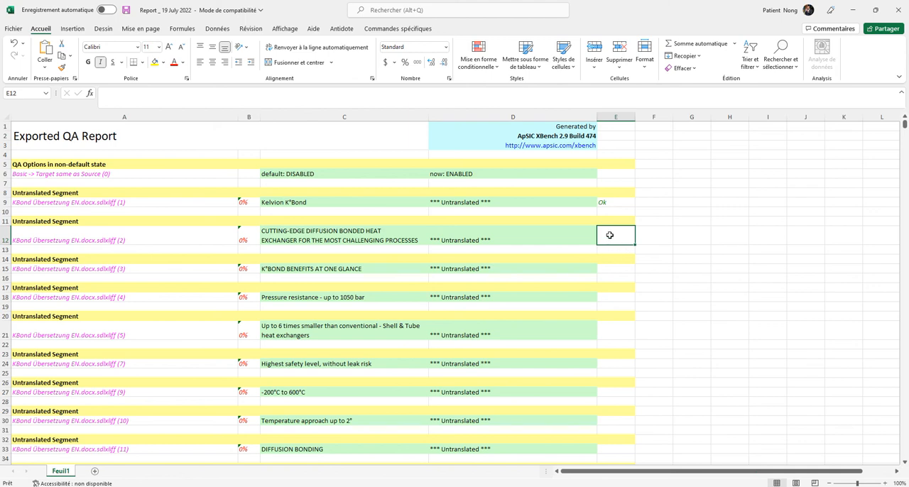
{"action": "scroll", "coordinate": [610, 313], "scroll_direction": "down", "scroll_amount": 3}
{"action": "scroll", "coordinate": [609, 345], "scroll_direction": "up", "scroll_amount": 3}
{"action": "scroll", "coordinate": [611, 335], "scroll_direction": "down", "scroll_amount": 15}
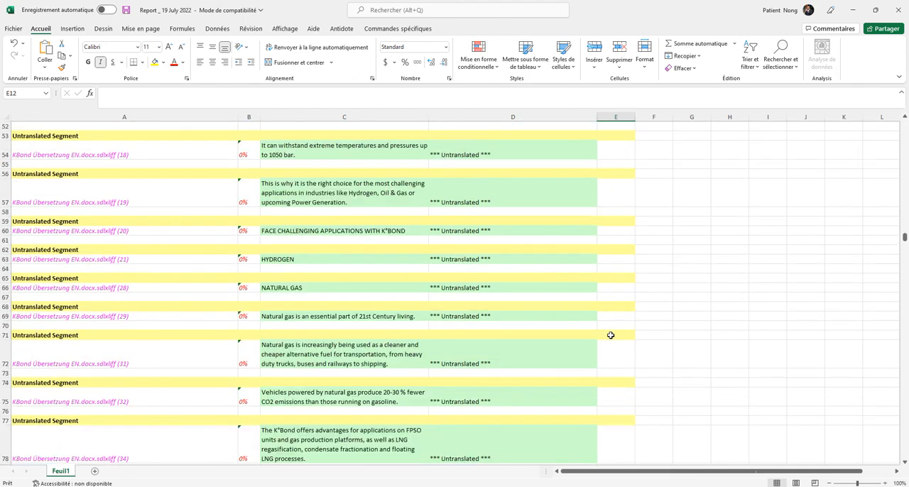